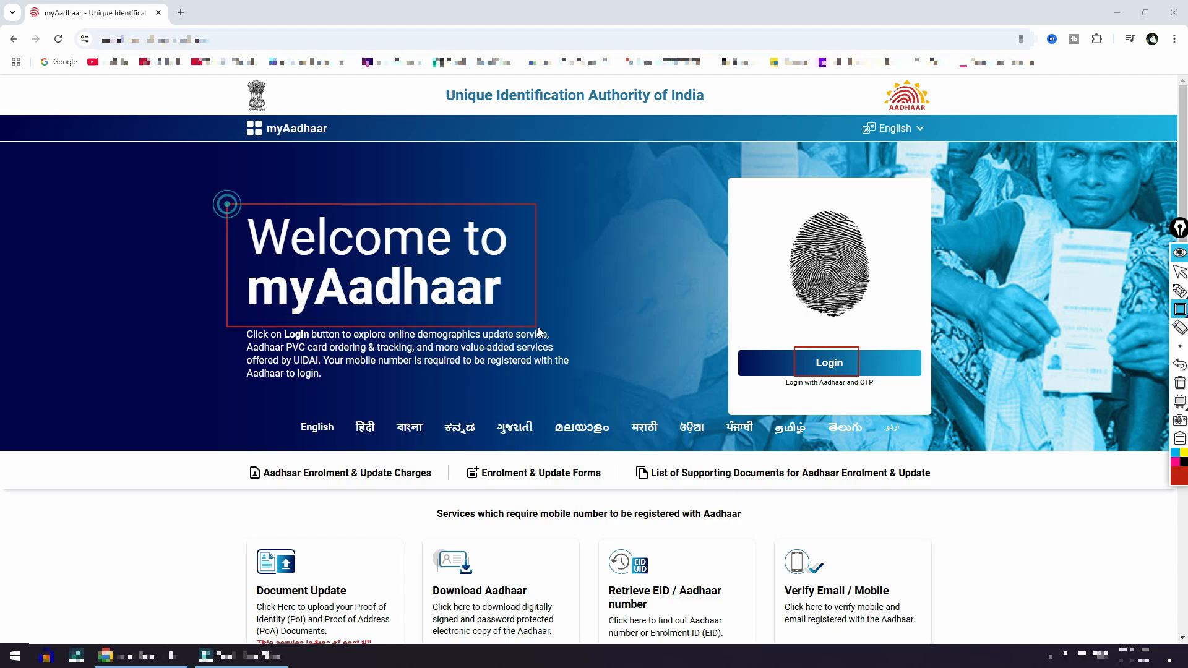
Step: Open the Aadhaar login page, enter the Aadhaar number and captcha code, and request a one-time password
left_click_drag(785, 331, 894, 397)
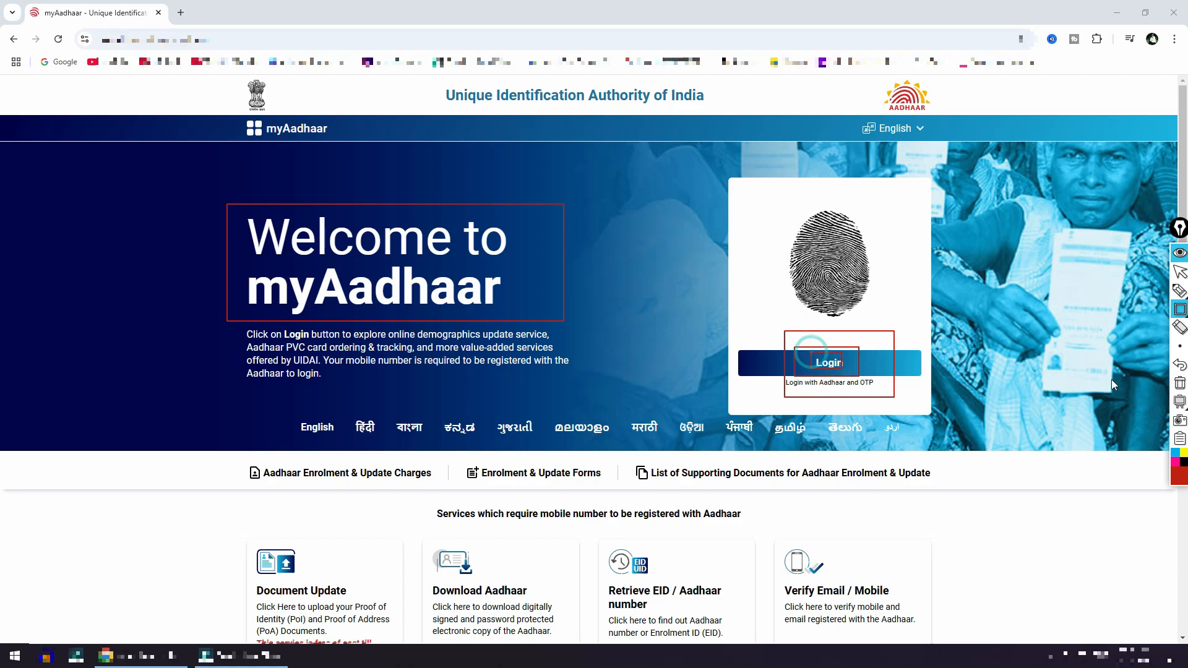
left_click(840, 363)
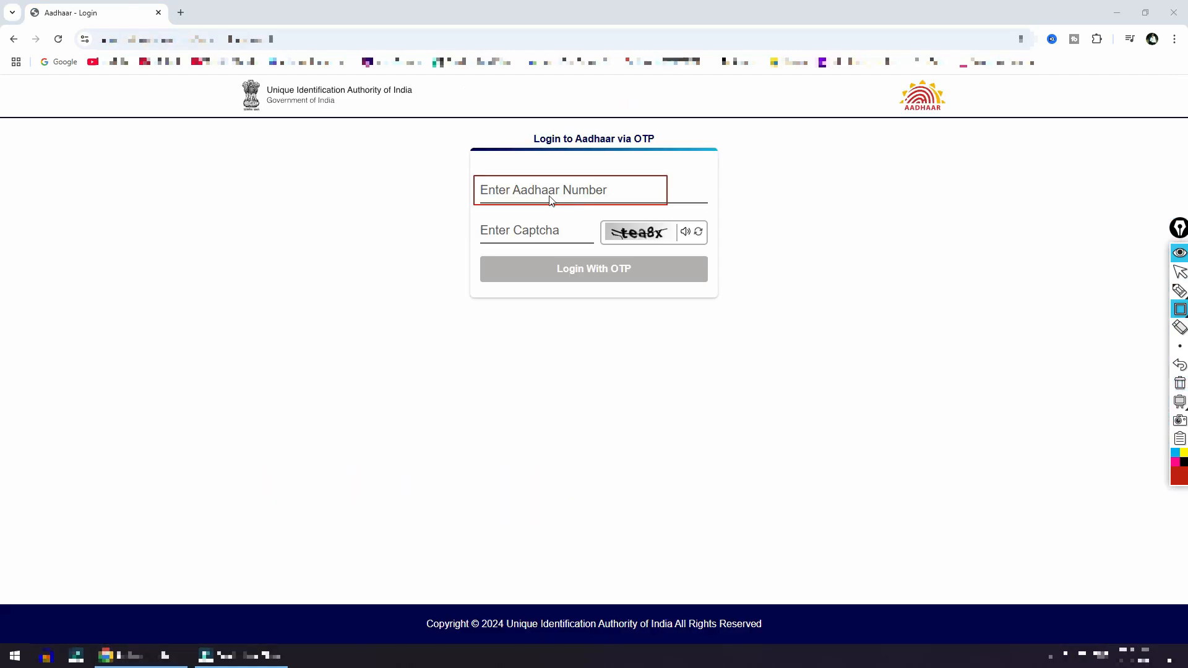
mouse_move(472, 219)
left_mouse_down()
mouse_move(586, 254)
mouse_move(676, 245)
left_mouse_up()
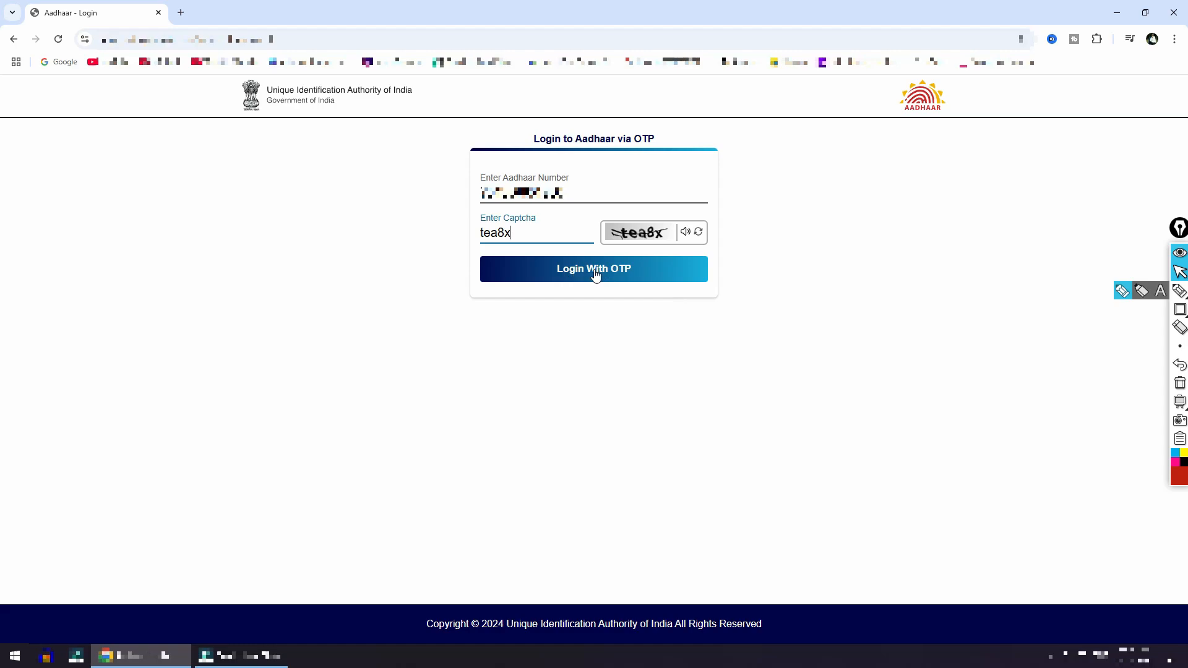
left_click(629, 274)
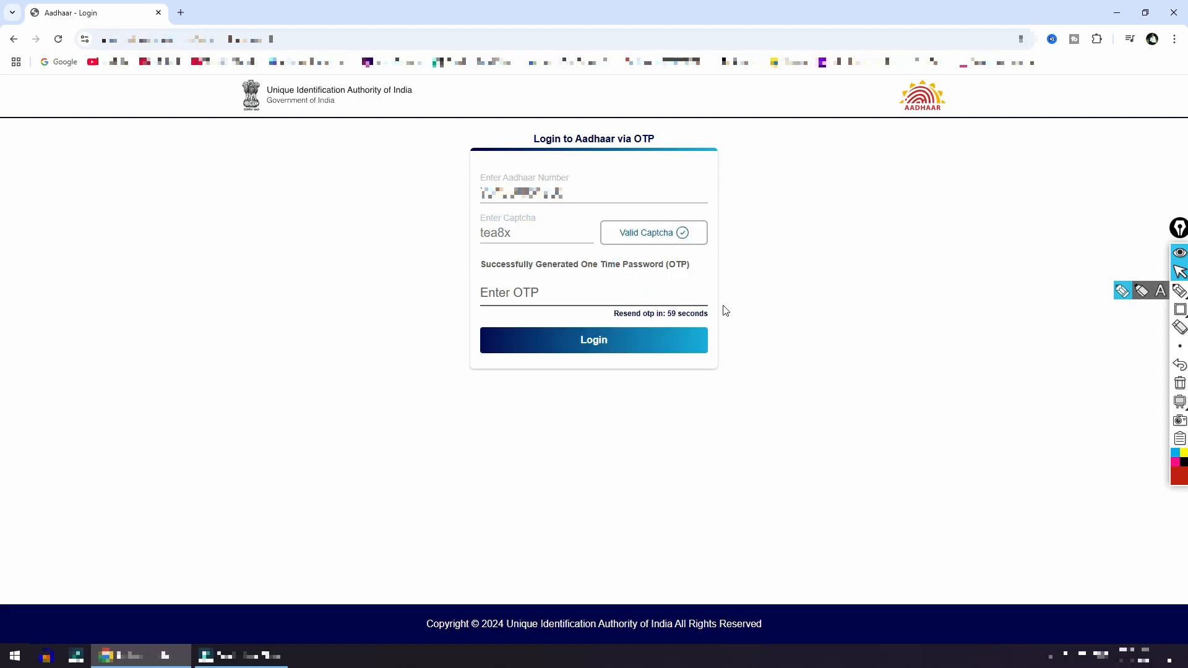
Step: Enter the one-time password in the OTP field and log in to the Aadhaar account
left_click(619, 300)
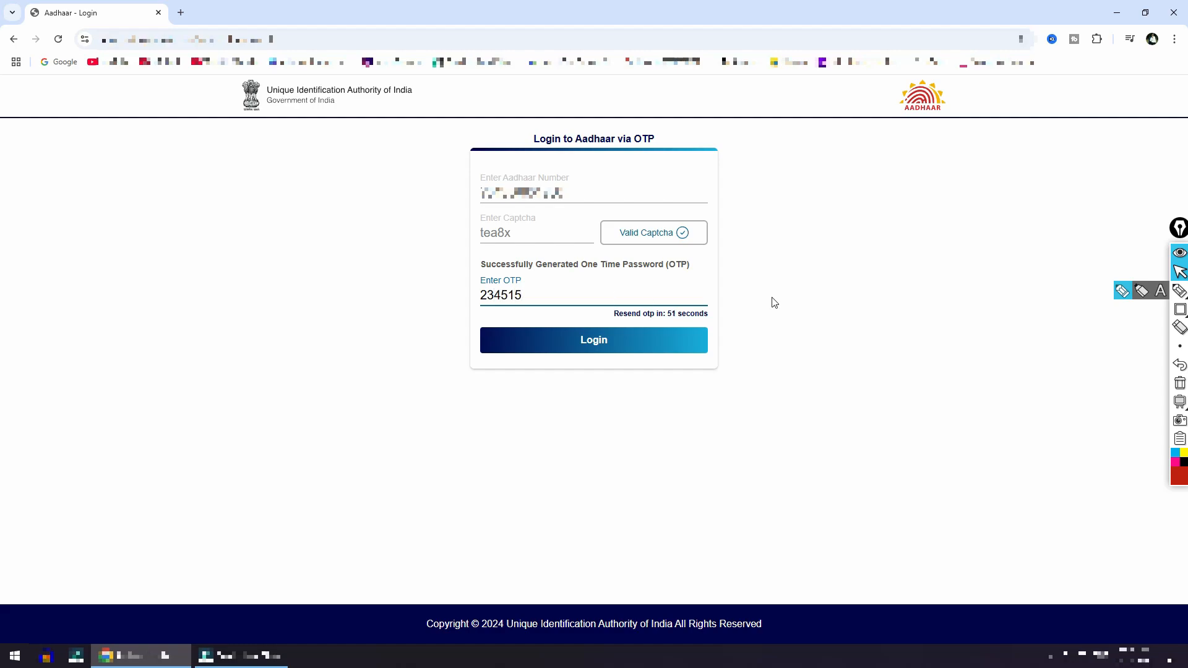
left_click(1180, 309)
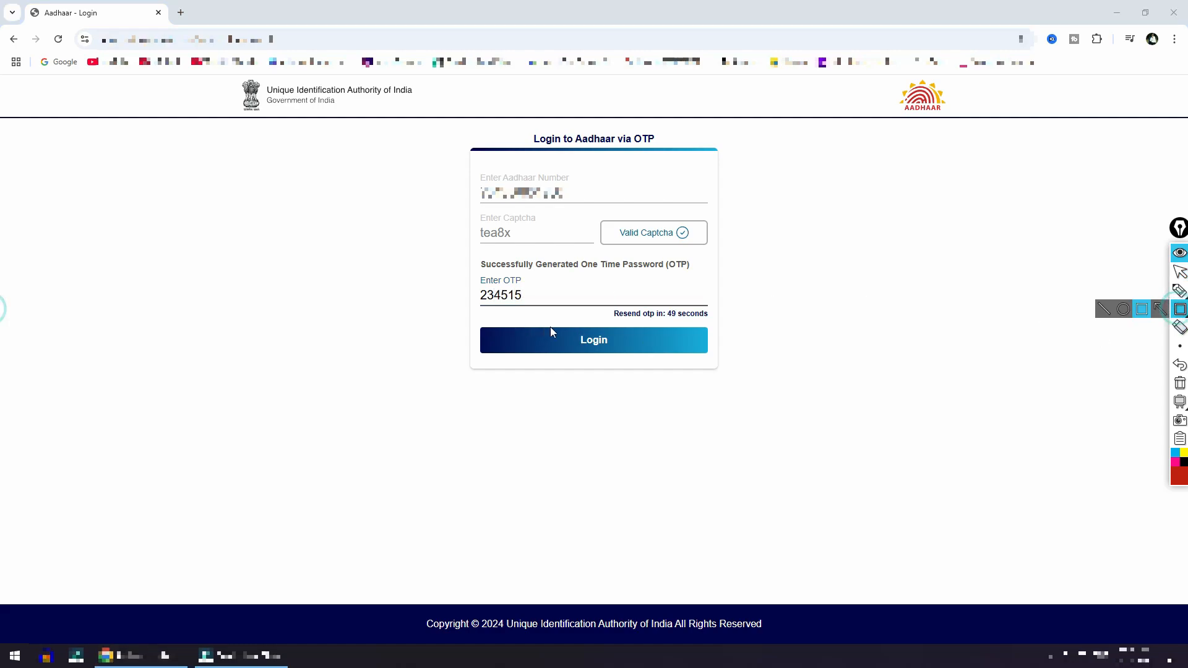
left_click_drag(555, 327, 642, 351)
left_click(1180, 271)
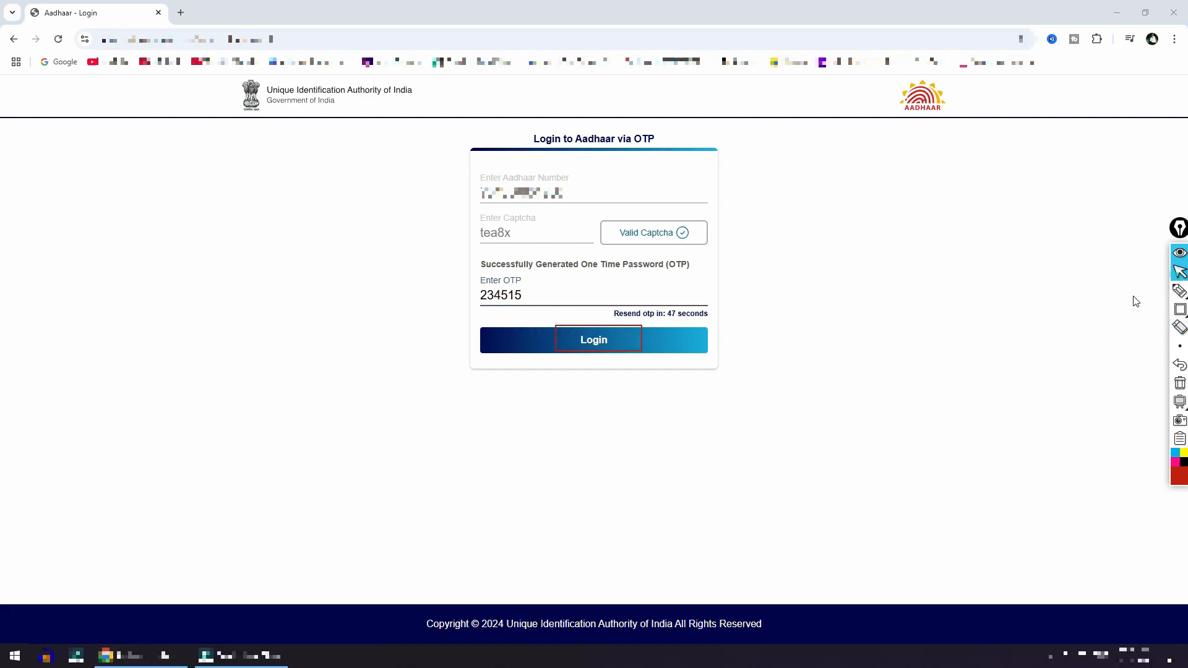
left_click(612, 345)
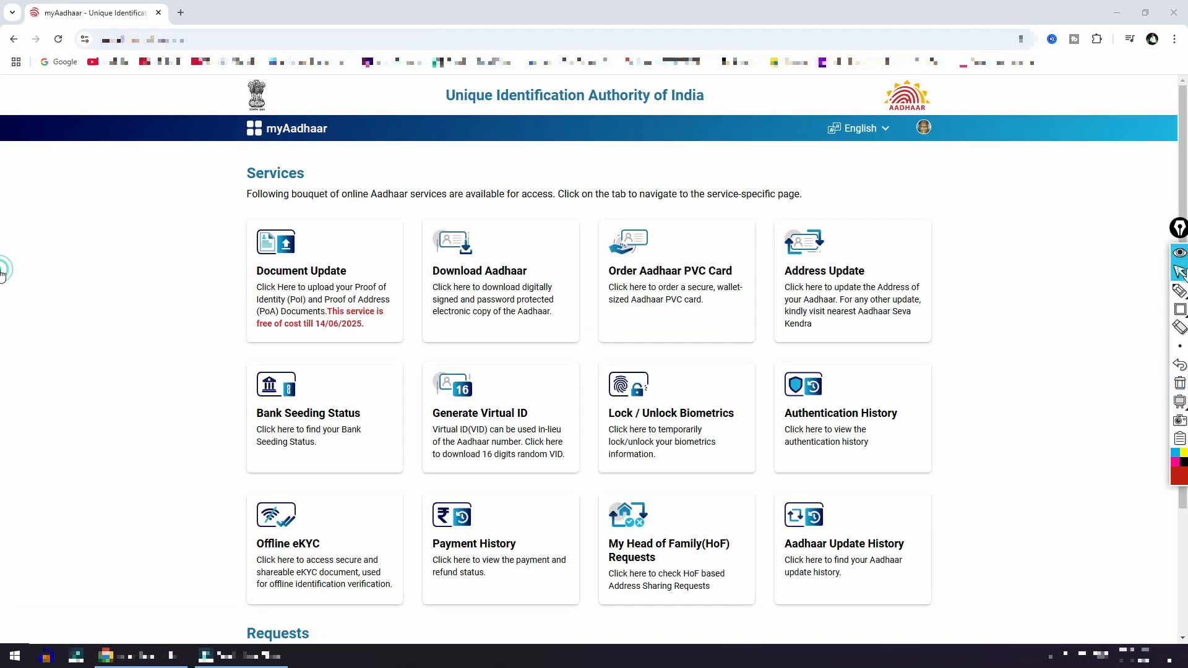
Step: Outline the Services heading and the Document Update, Download Aadhaar and Order Aadhaar PVC Card tiles with rectangles, and clear the markings
left_click(1181, 308)
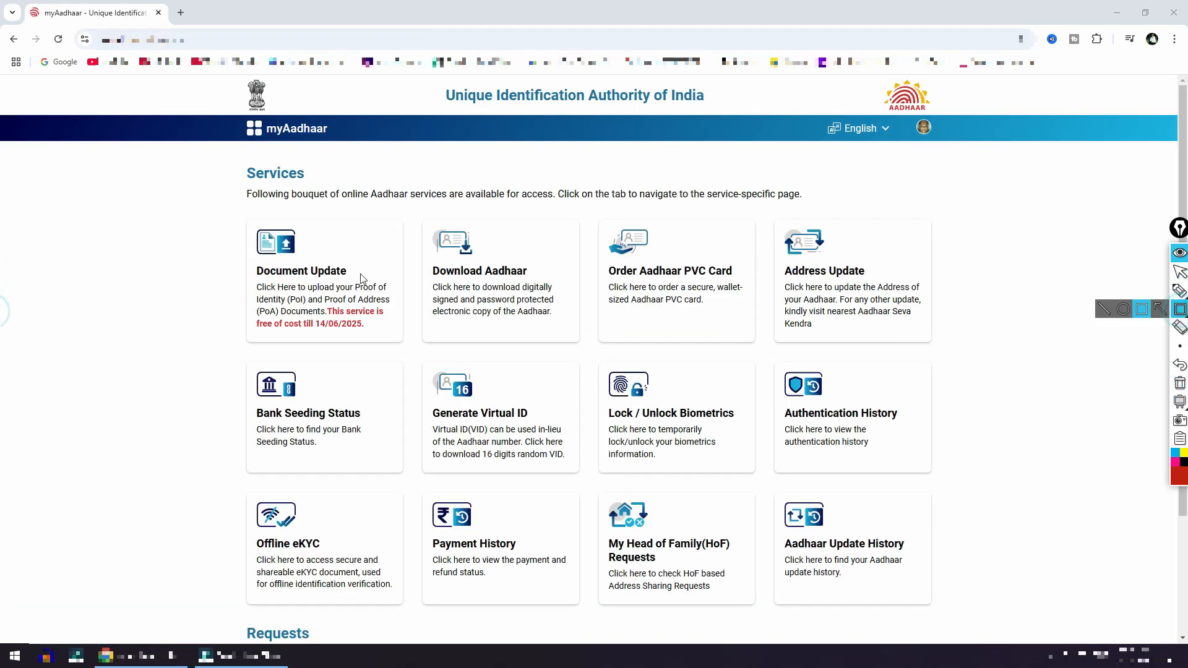
mouse_move(232, 164)
left_mouse_down()
mouse_move(356, 211)
mouse_move(826, 206)
left_mouse_up()
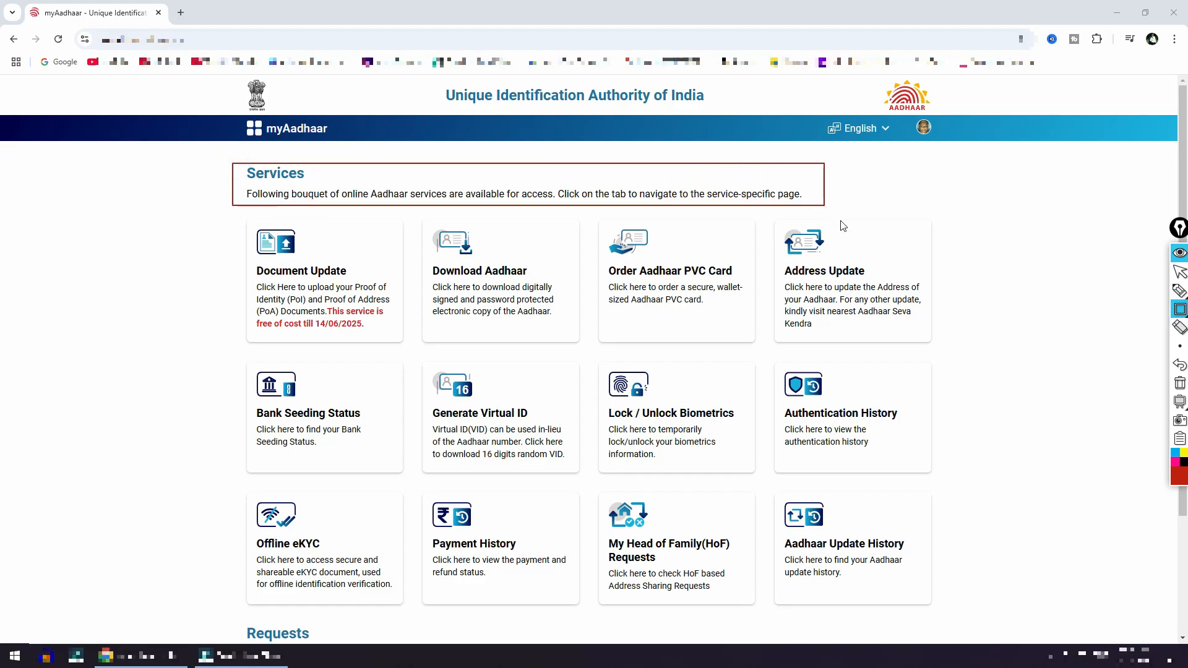
left_click_drag(223, 223, 391, 344)
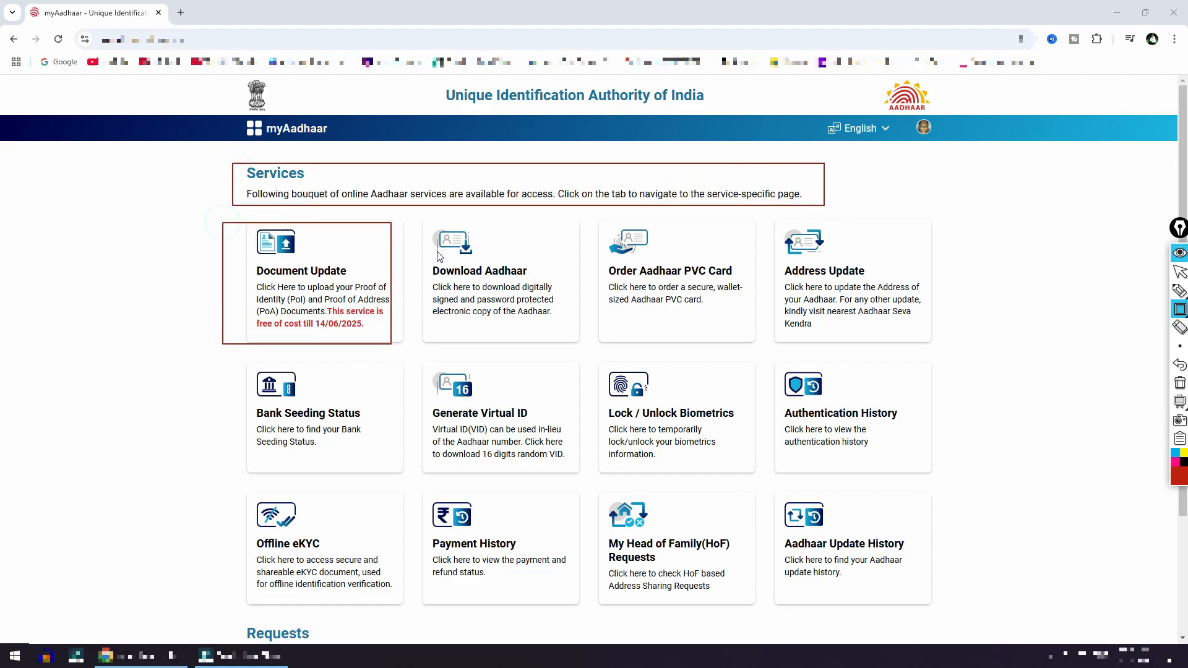
mouse_move(420, 232)
left_mouse_down()
mouse_move(520, 340)
mouse_move(578, 349)
left_mouse_up()
mouse_move(595, 221)
left_mouse_down()
mouse_move(675, 318)
mouse_move(765, 362)
mouse_move(763, 350)
left_mouse_up()
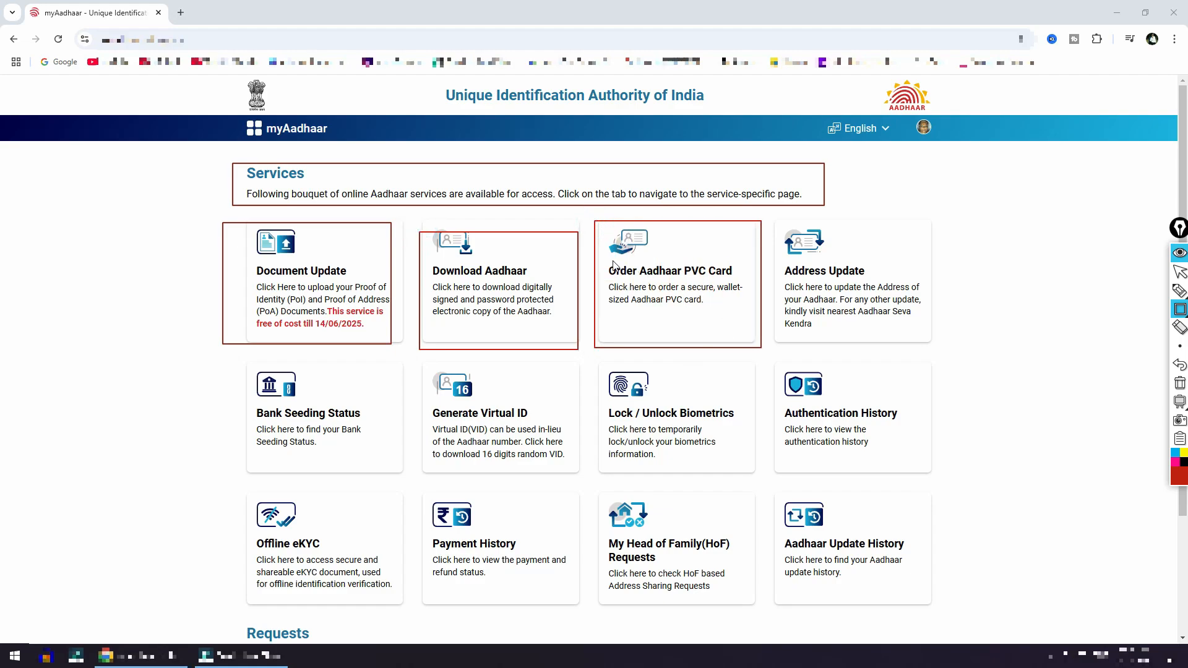
mouse_move(608, 261)
left_mouse_down()
mouse_move(742, 326)
mouse_move(753, 318)
left_mouse_up()
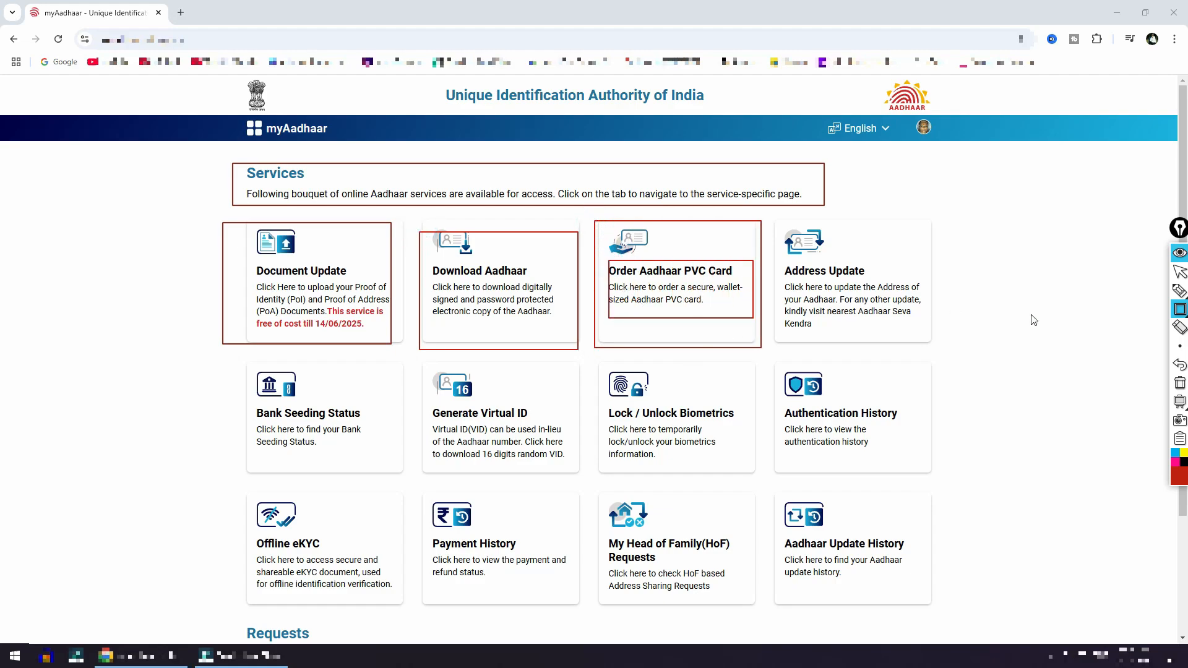
left_click(1180, 384)
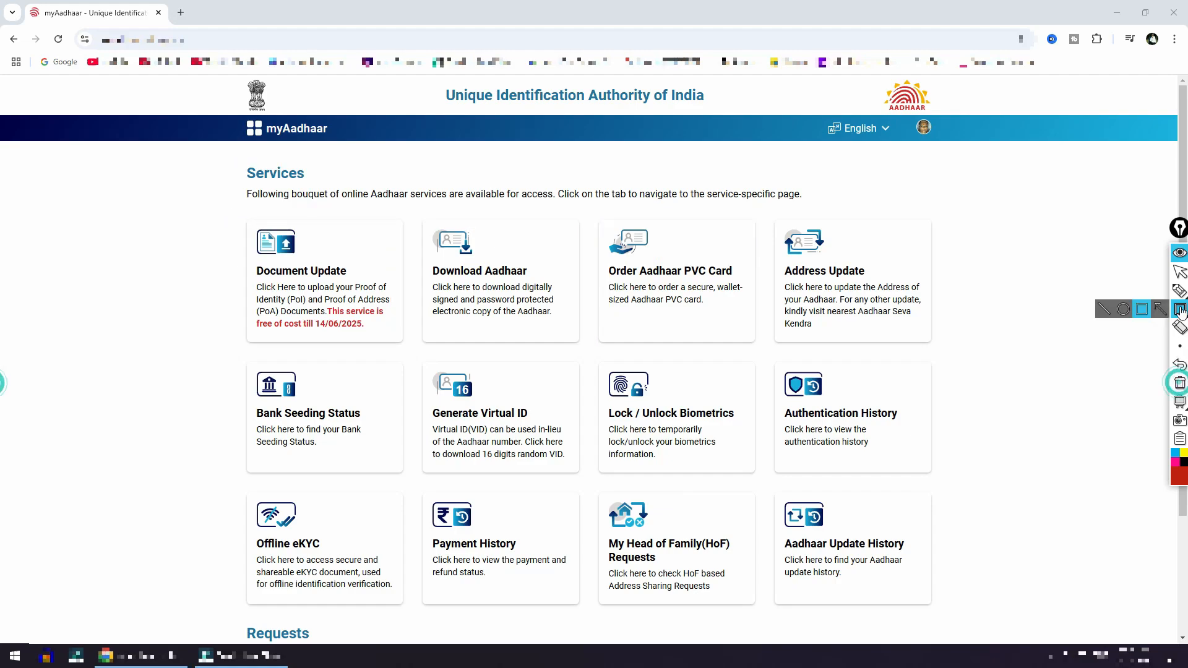
Step: Open the Order Aadhaar PVC Card service at its demographic details preview
left_click(1180, 273)
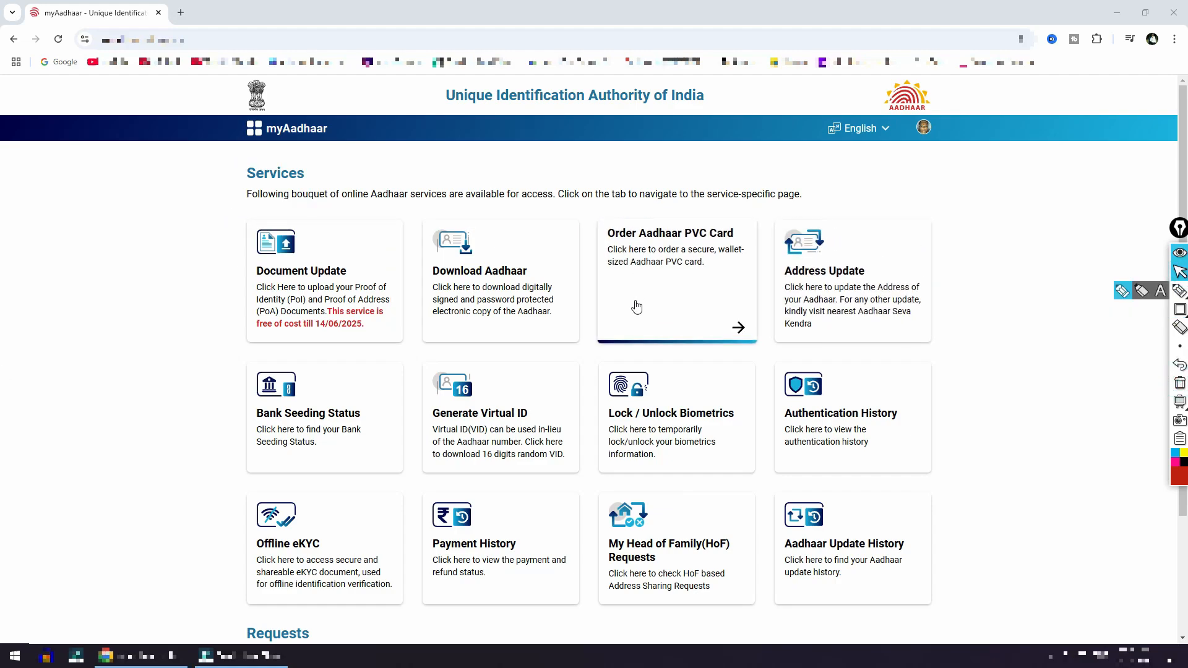
left_click(669, 307)
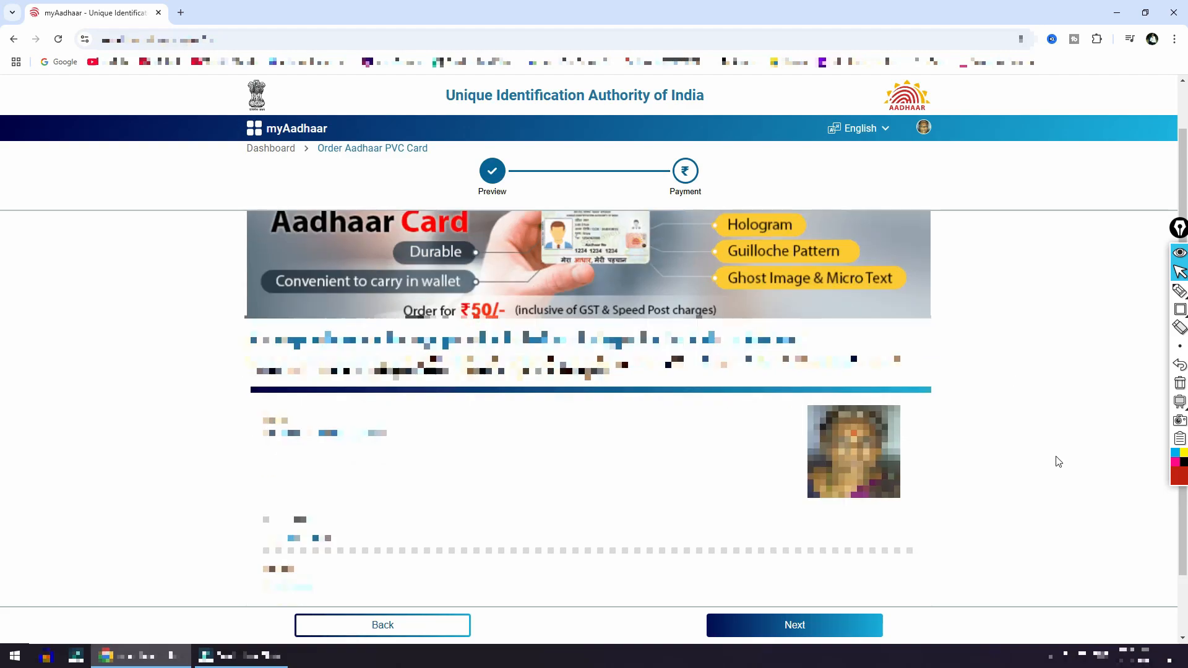
scroll(1056, 462, "down", 2)
mouse_move(1182, 344)
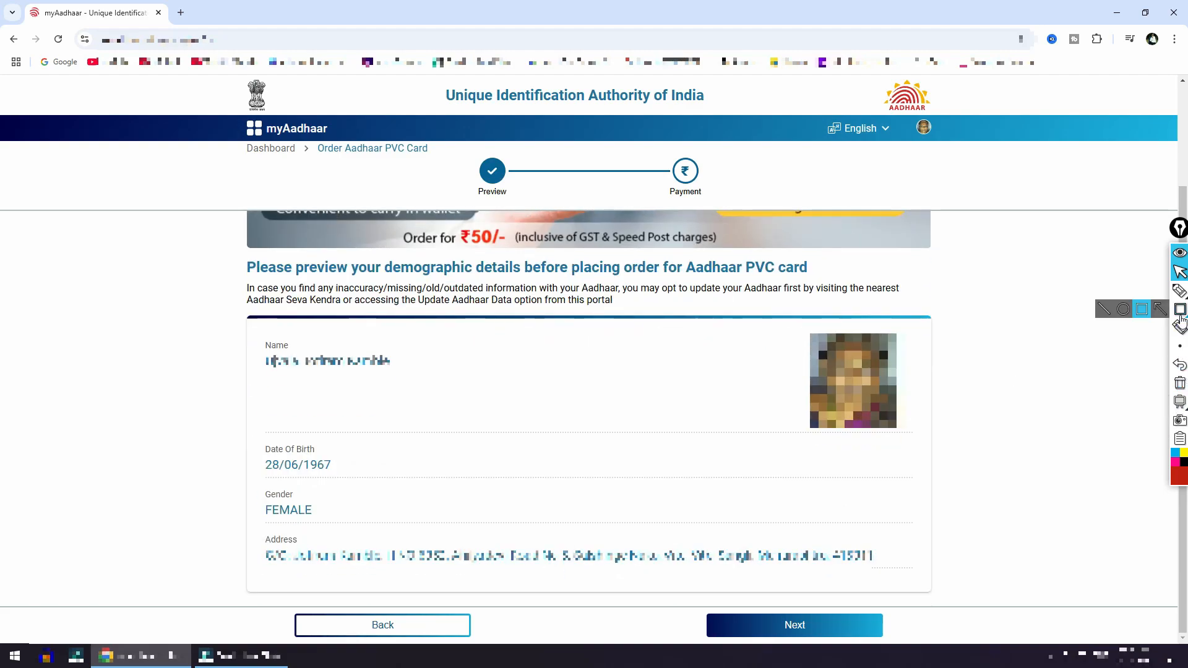
Step: Outline the name, photo, address and Next option on the demographic preview with rectangles, and clear the markings
left_click(1181, 309)
mouse_move(251, 332)
left_mouse_down()
mouse_move(355, 385)
mouse_move(425, 389)
left_mouse_up()
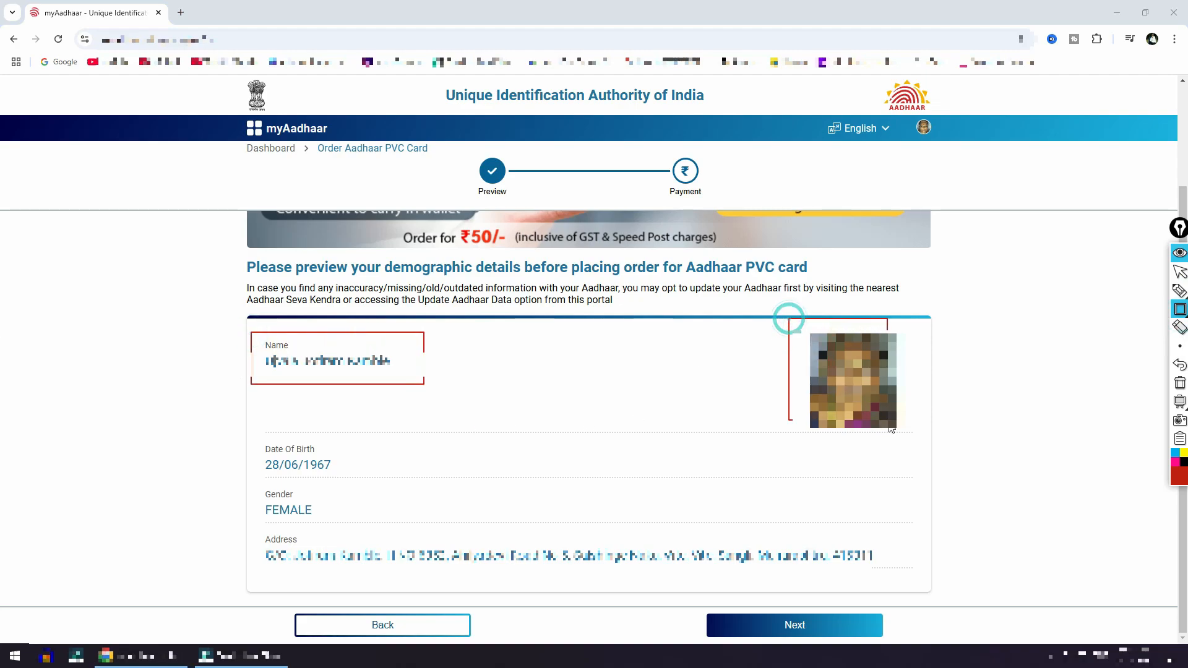
left_click_drag(788, 318, 917, 450)
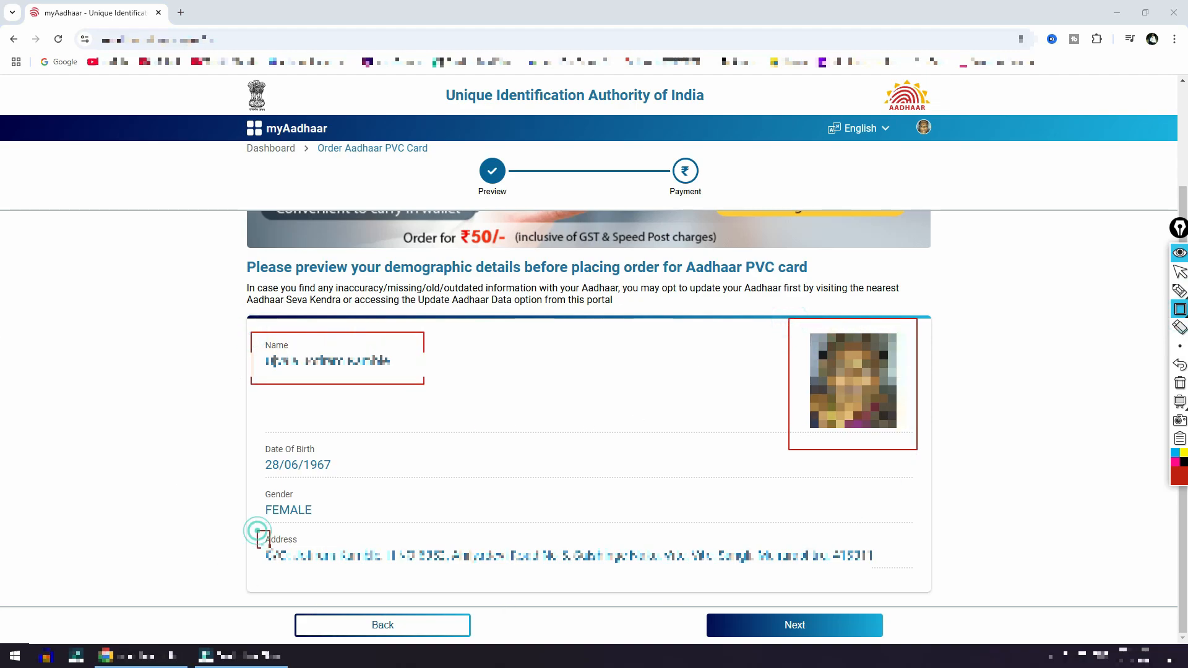
mouse_move(258, 530)
left_mouse_down()
mouse_move(694, 579)
mouse_move(903, 577)
left_mouse_up()
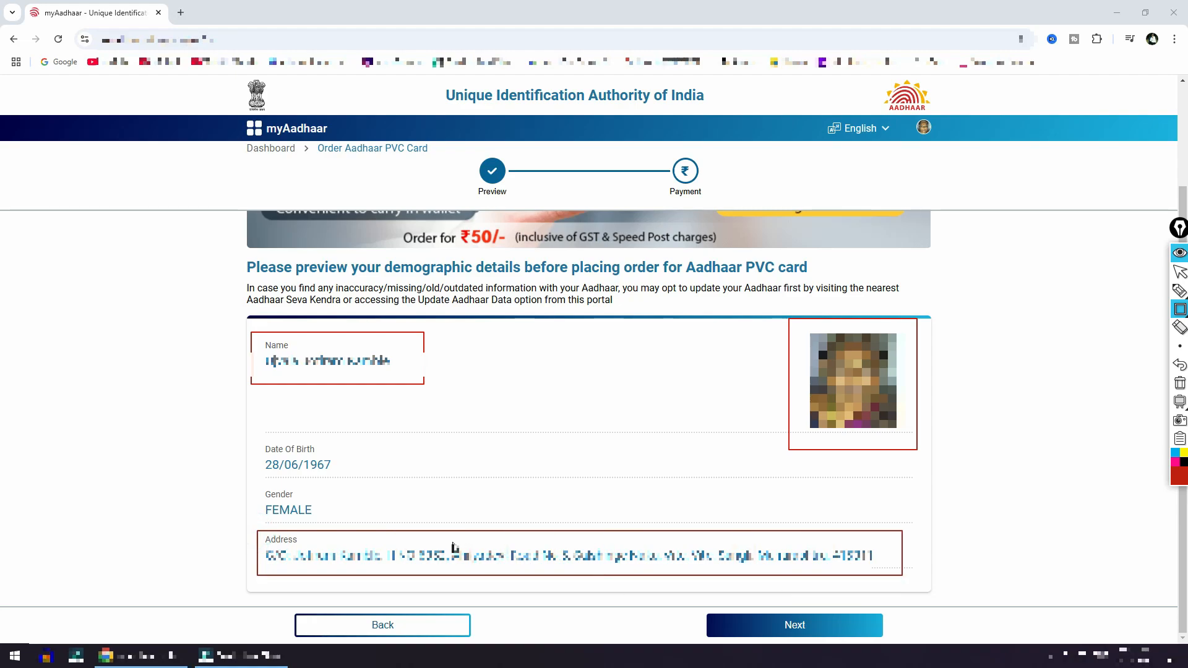
mouse_move(384, 540)
left_mouse_down()
mouse_move(504, 578)
mouse_move(885, 575)
left_mouse_up()
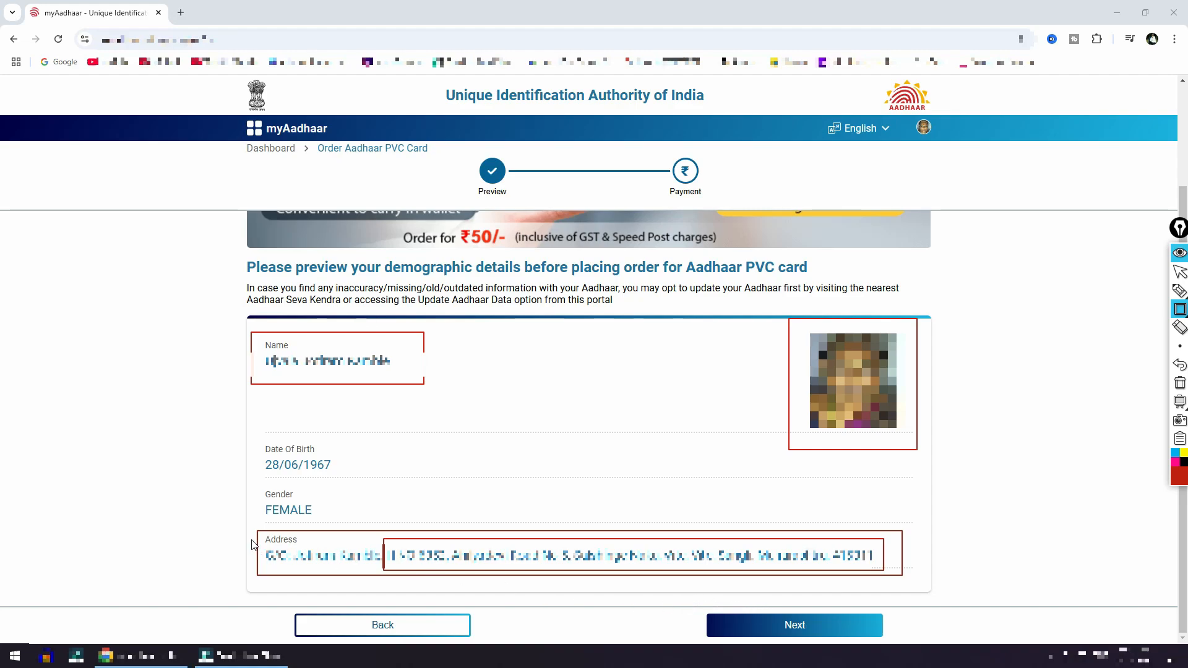
mouse_move(250, 529)
left_mouse_down()
mouse_move(464, 594)
mouse_move(509, 579)
left_mouse_up()
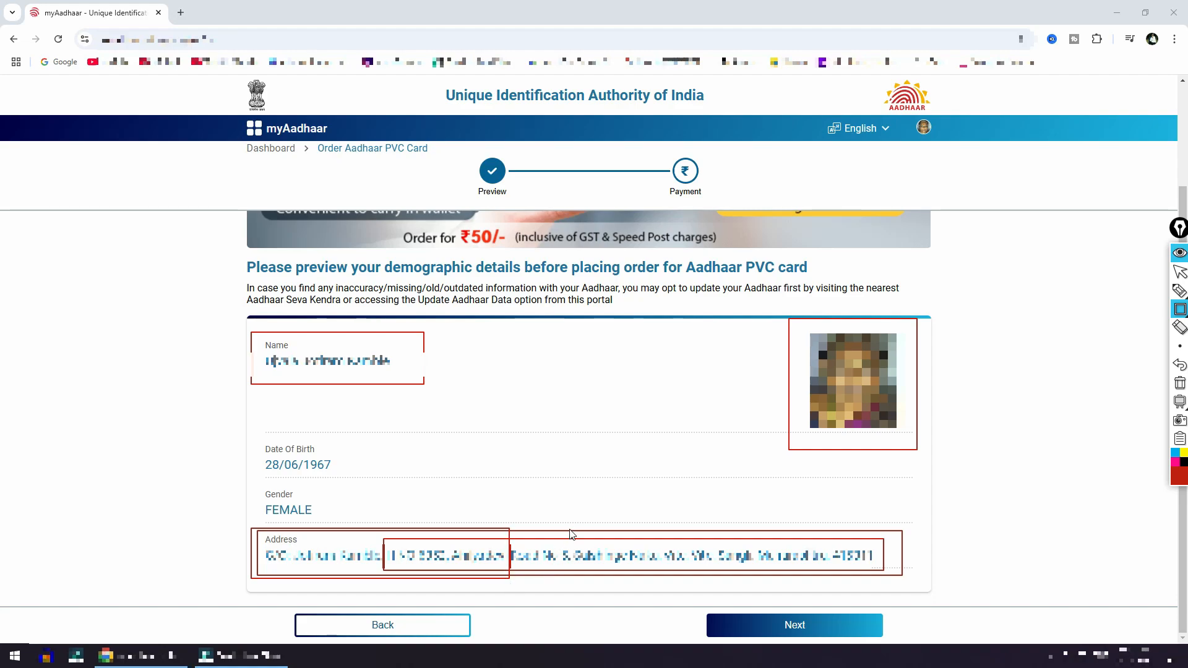
mouse_move(570, 531)
left_mouse_down()
mouse_move(588, 570)
mouse_move(691, 584)
left_mouse_up()
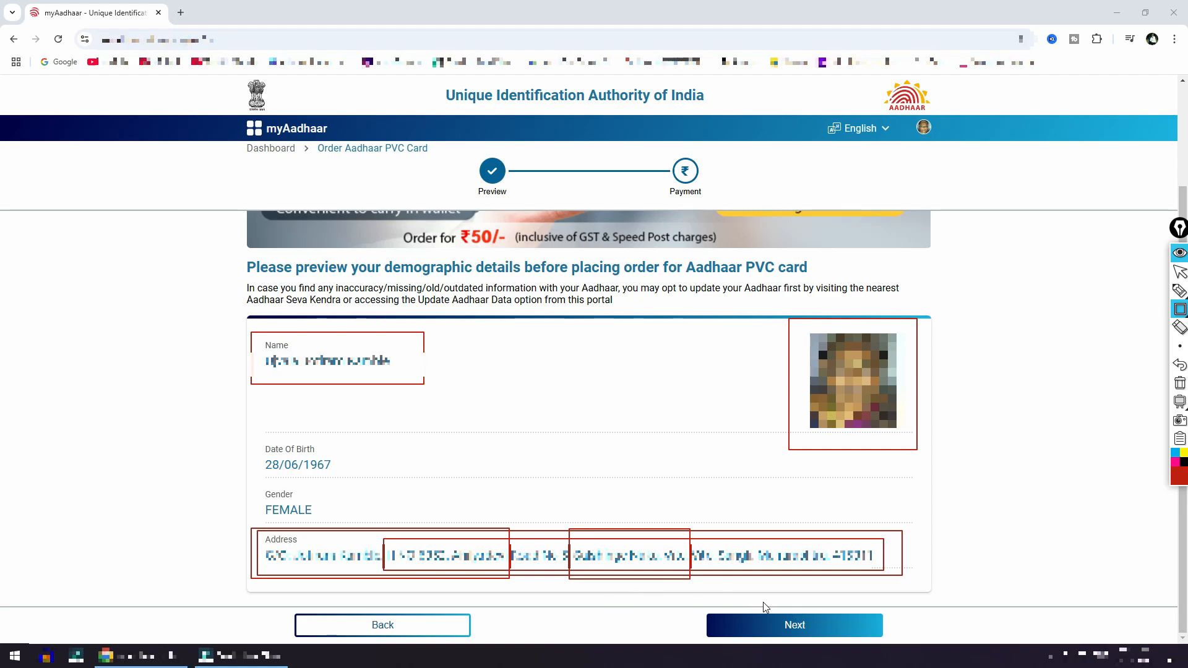
left_click_drag(814, 639, 820, 643)
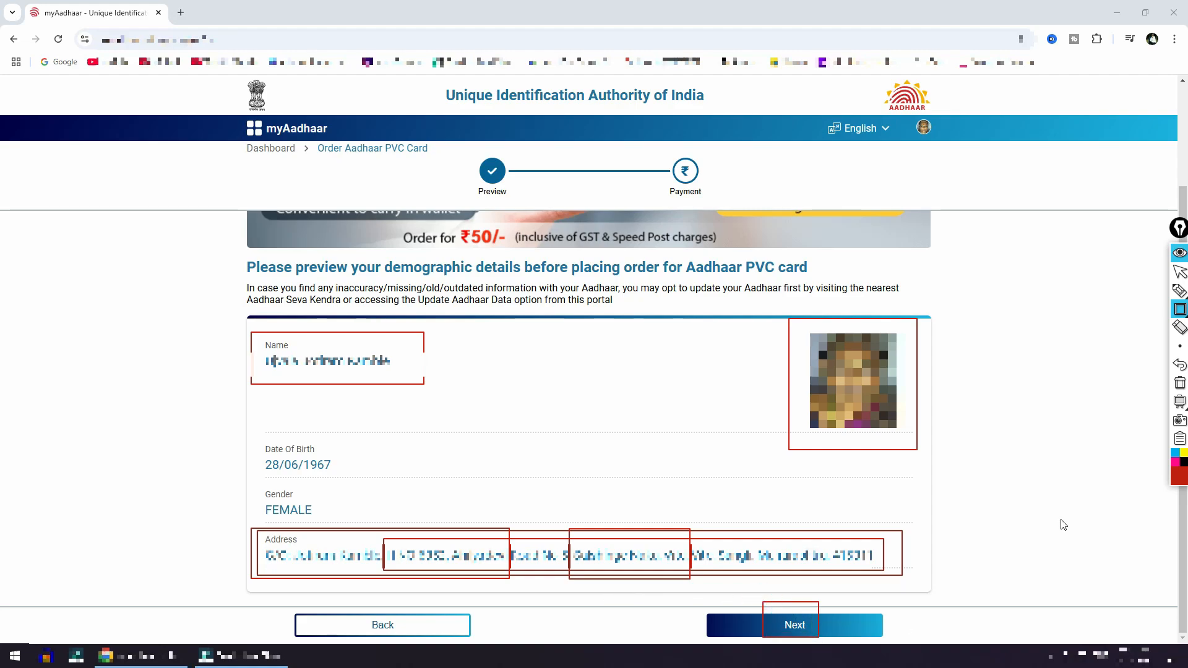
left_click(1180, 383)
Step: Proceed from the preview to the payment stage and confirm having read and understood the Payments / Cancellation / Refunds Process
left_click(1180, 271)
left_click(771, 624)
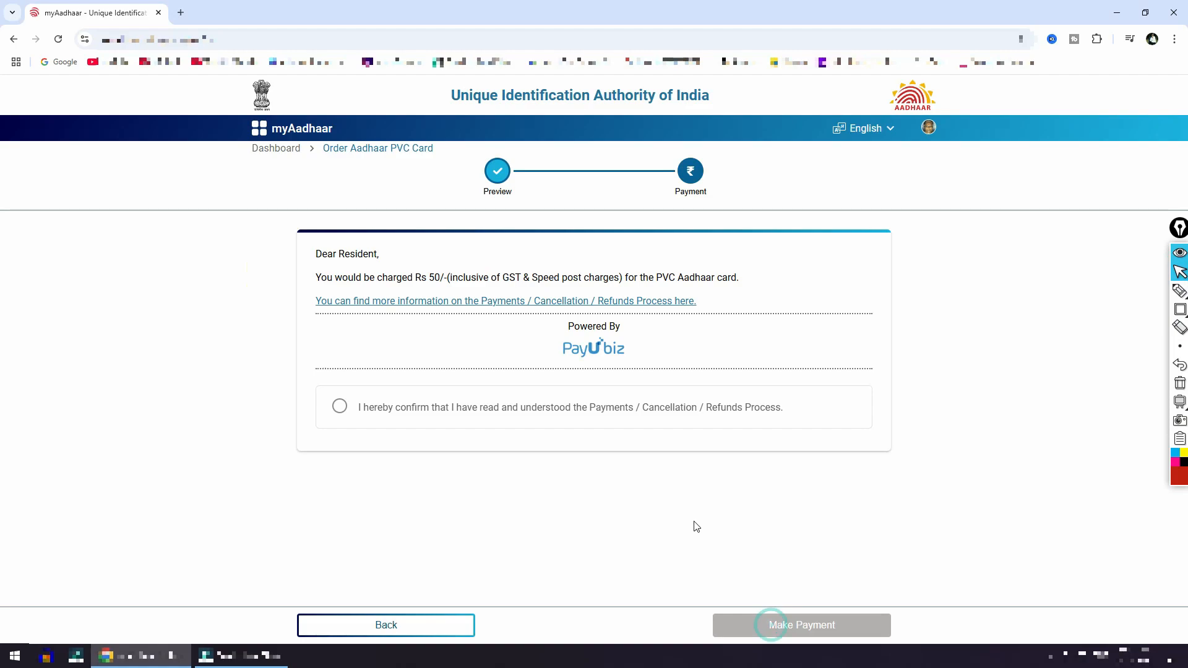
left_click(1180, 310)
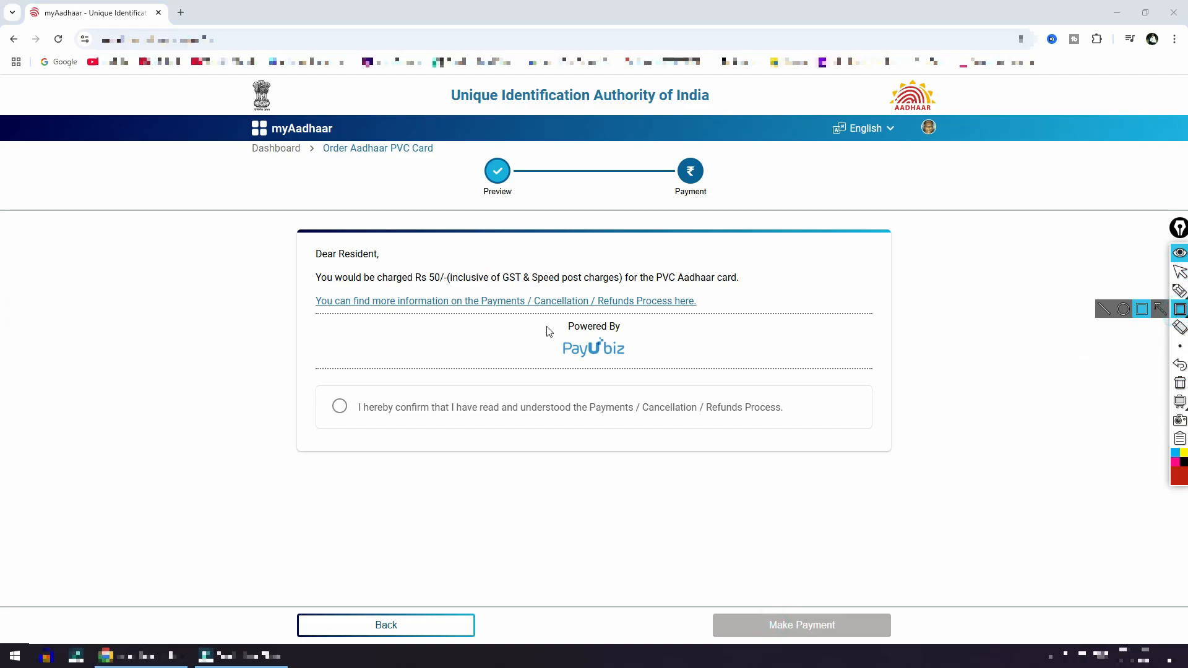
left_click_drag(556, 314, 648, 359)
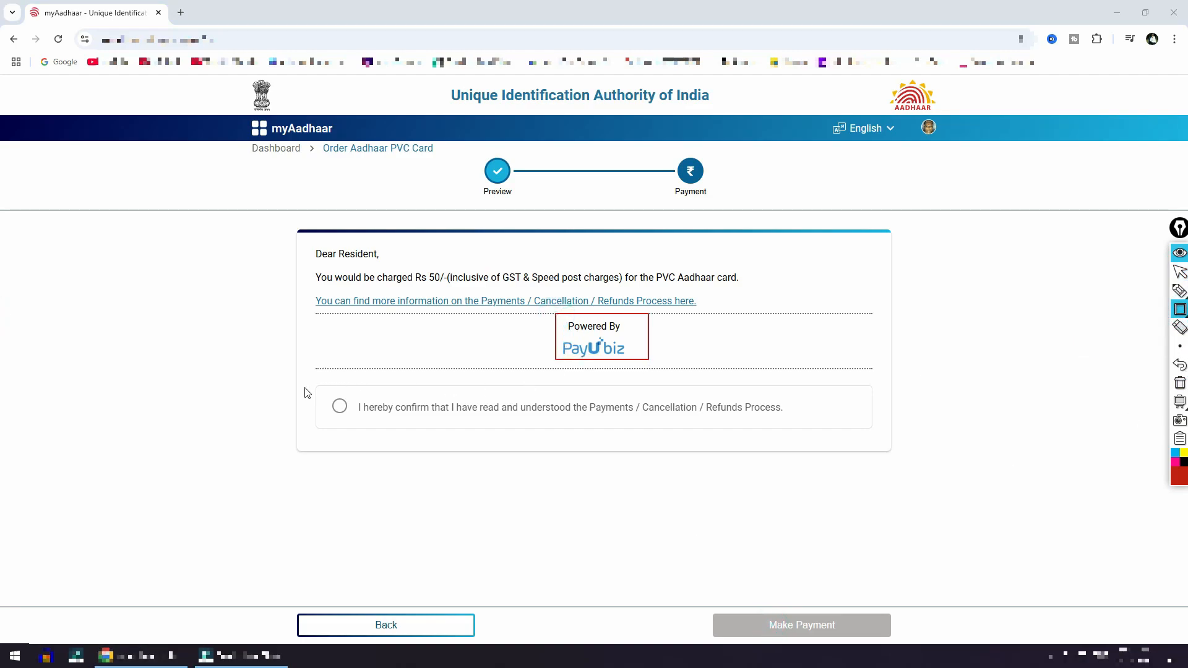
left_click_drag(305, 388, 383, 435)
left_click(344, 408)
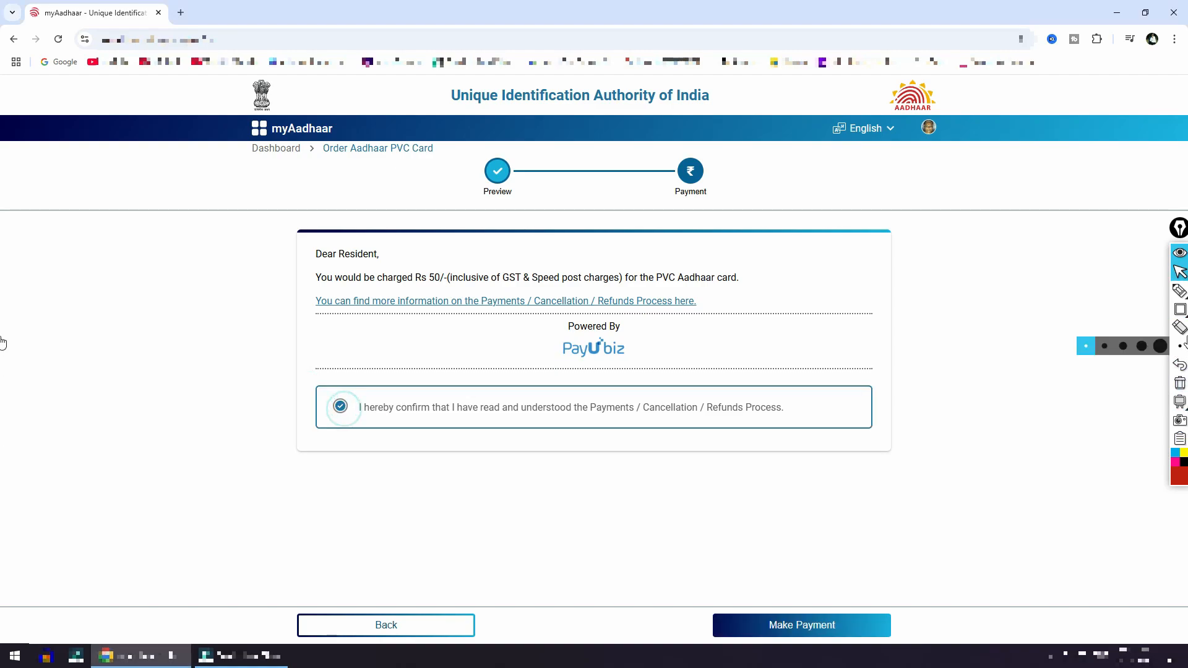
Step: Proceed with making the PVC card payment to reach the payment options page
left_click(1180, 309)
left_click_drag(740, 594, 864, 643)
left_click(1180, 272)
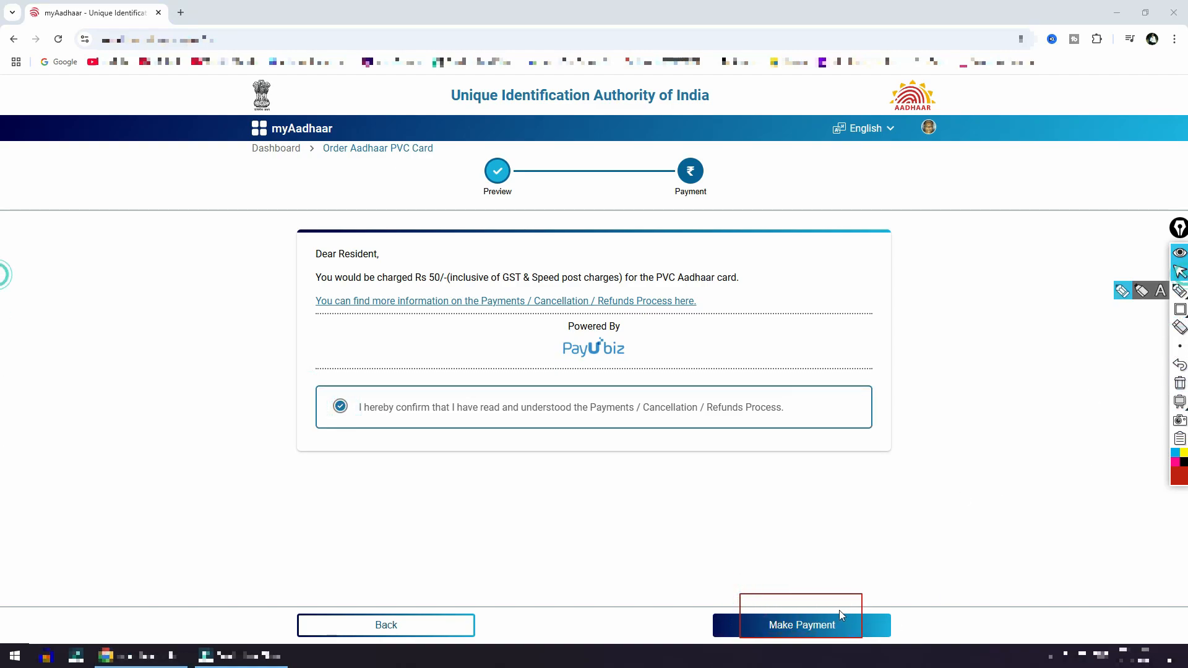
left_click(824, 622)
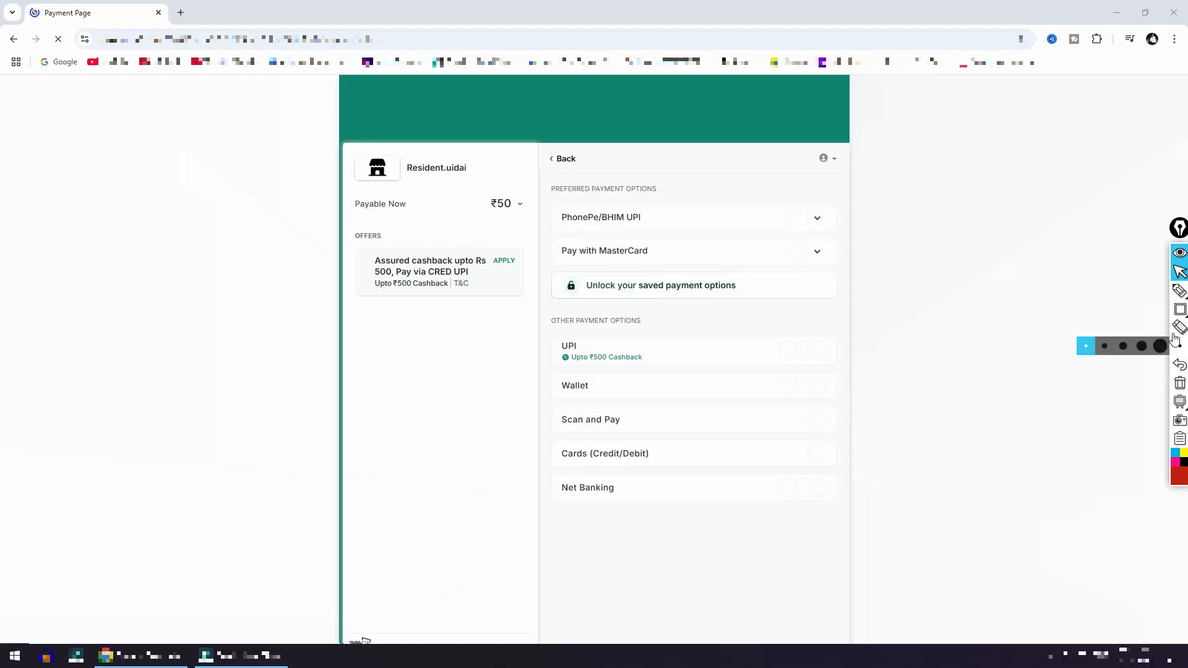
Step: Outline the payable amount and the PhonePe/BHIM UPI and Scan and Pay options with rectangles, and clear the markings
left_click(1180, 309)
mouse_move(479, 191)
left_mouse_down()
mouse_move(522, 219)
mouse_move(599, 234)
mouse_move(845, 233)
left_mouse_up()
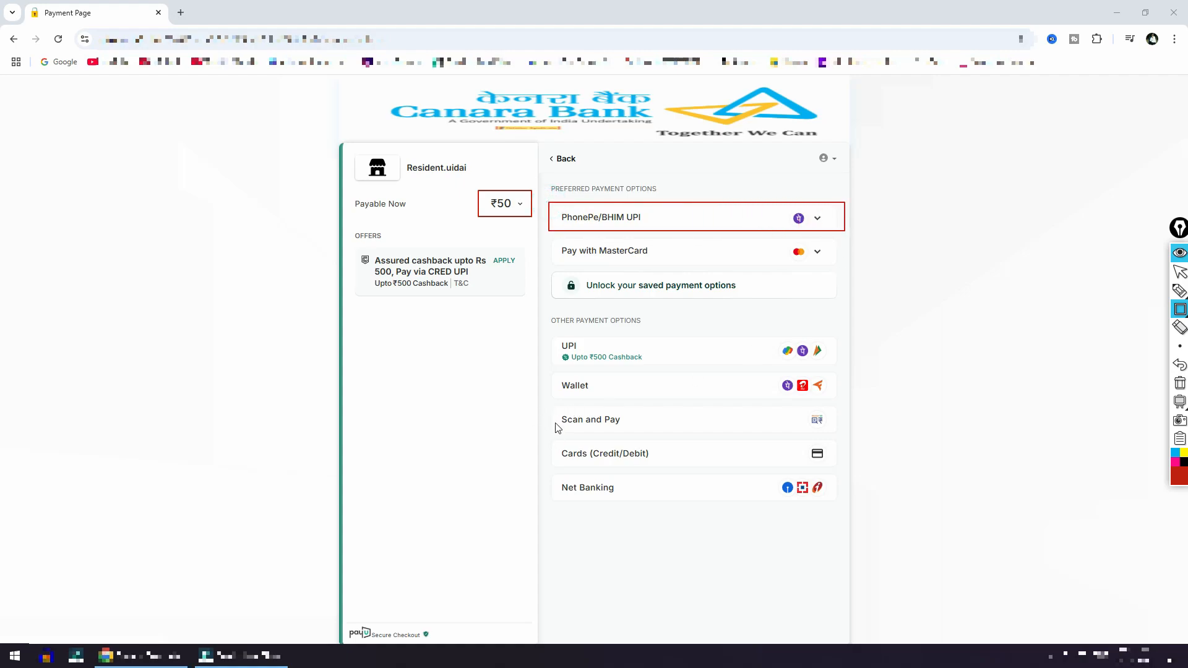
mouse_move(556, 407)
left_mouse_down()
mouse_move(664, 441)
mouse_move(836, 436)
left_mouse_up()
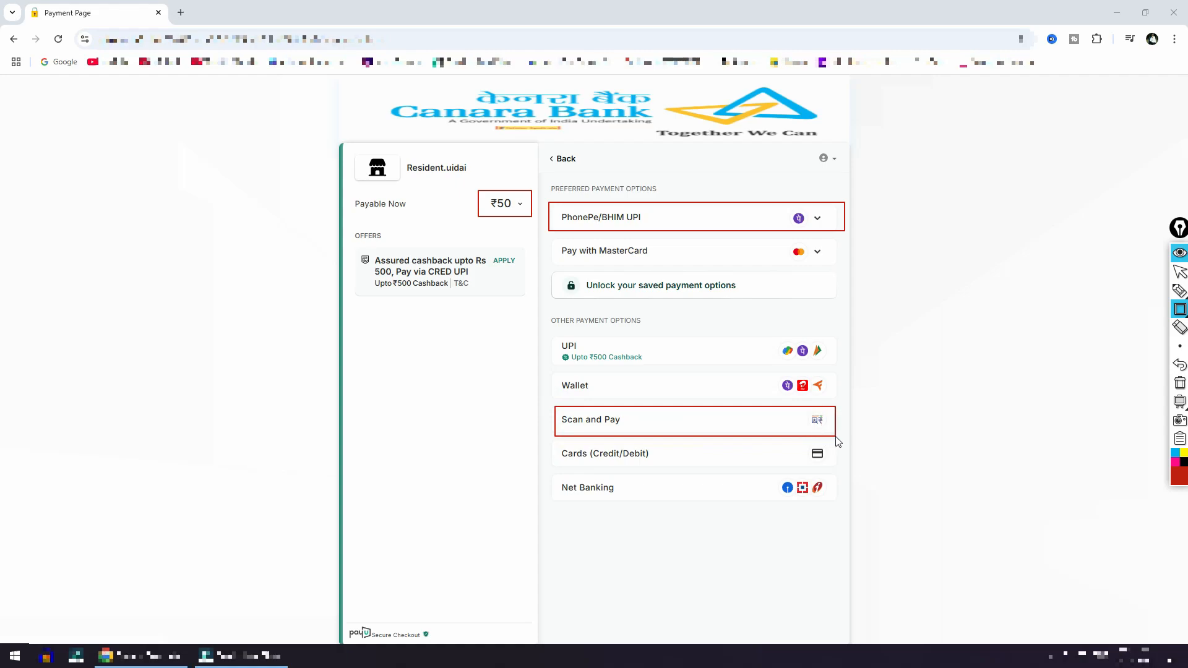
left_click_drag(626, 410, 697, 435)
left_click(1181, 383)
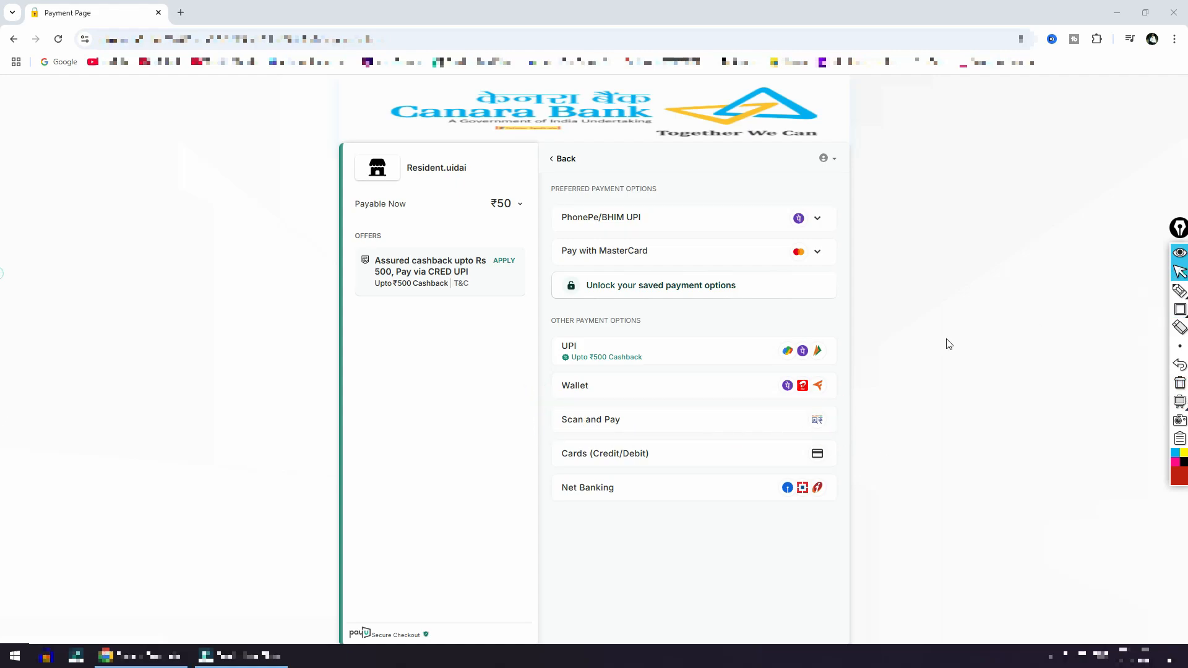
Step: Choose Scan and Pay as the payment method and outline the Generate QR option with a rectangle
left_click(600, 425)
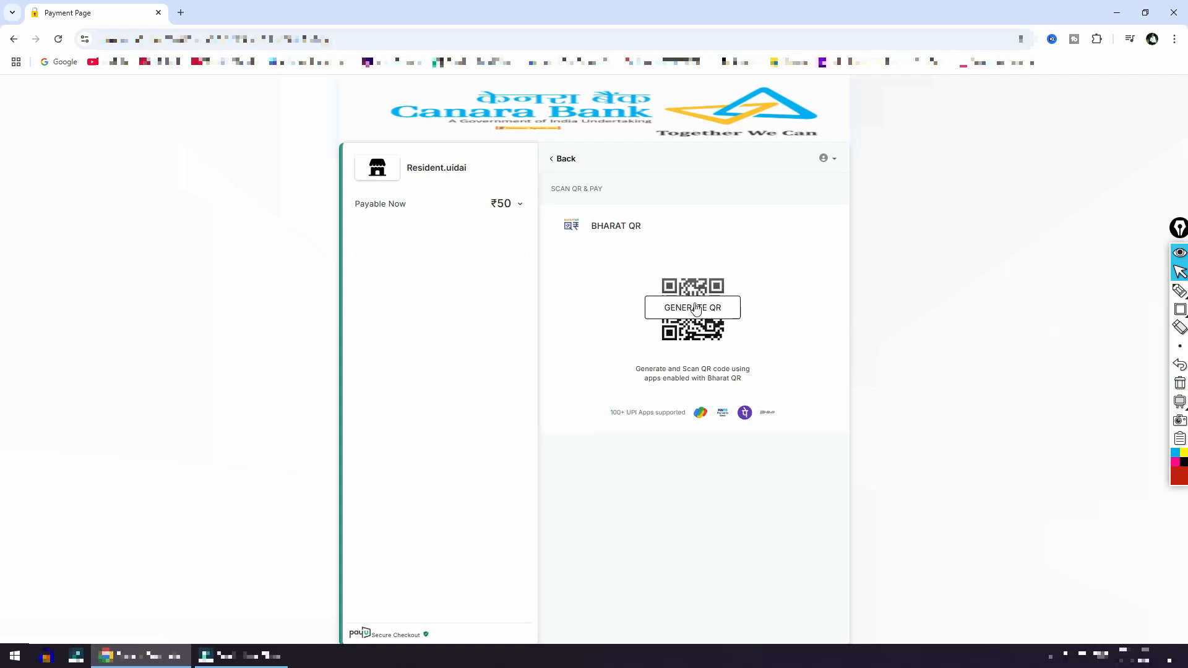
left_click(1179, 309)
left_click_drag(619, 281, 783, 340)
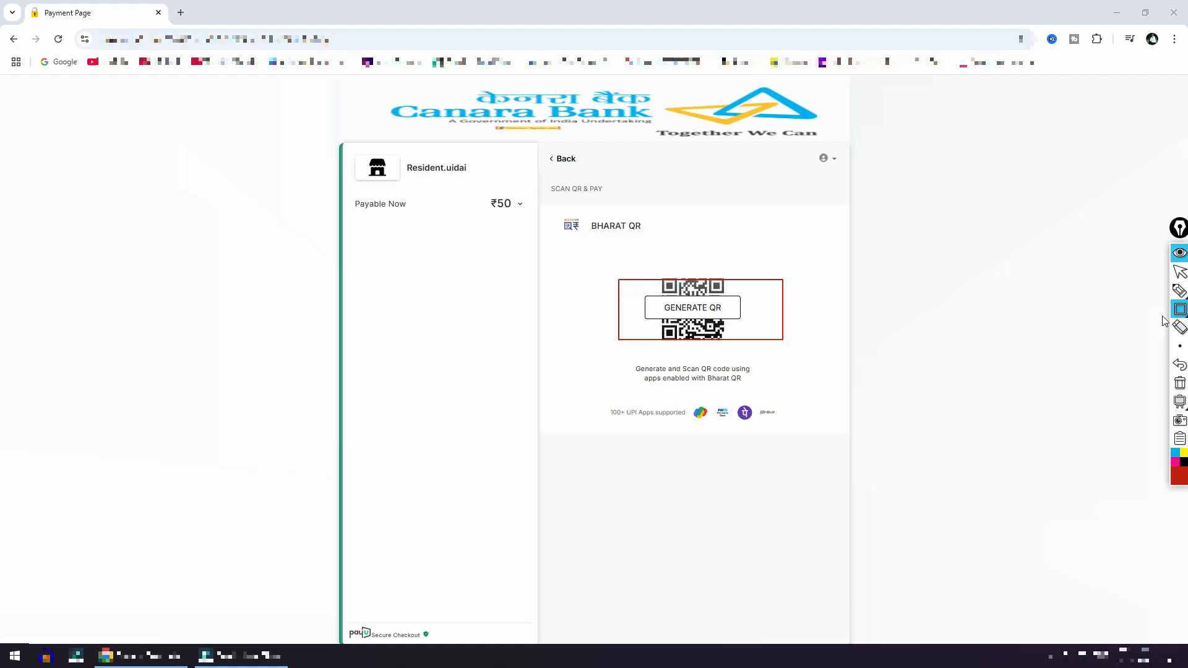
Step: Generate the Bharat QR code for the payment and clear the rectangle marking from the page
left_click(1179, 272)
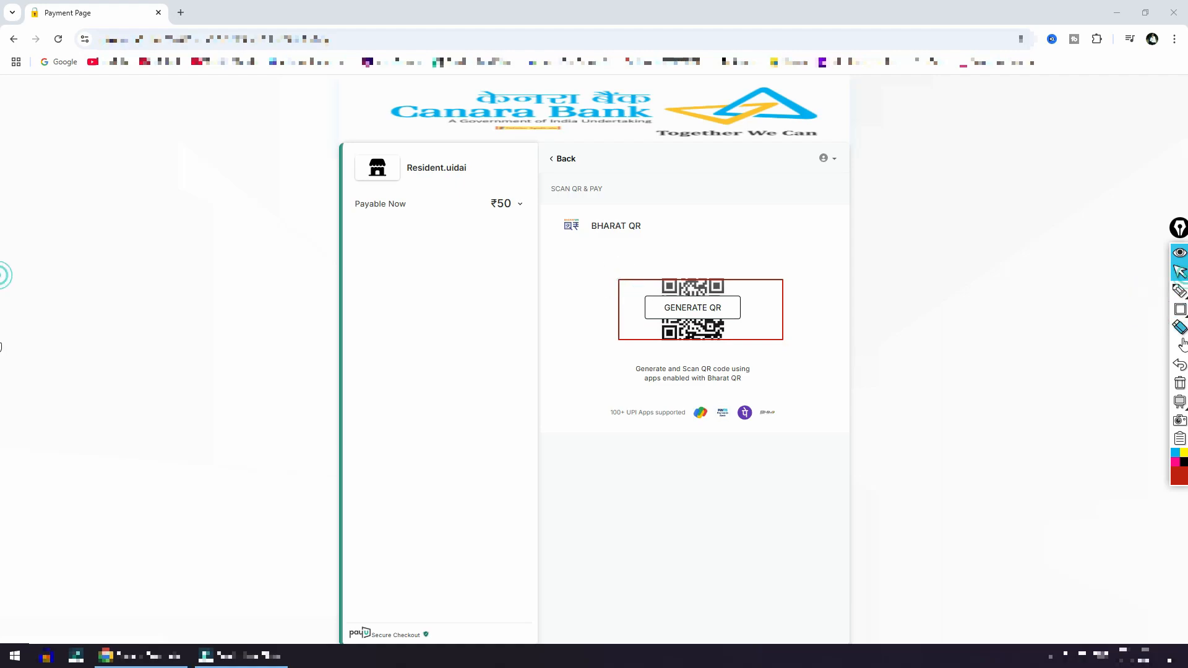
left_click(715, 316)
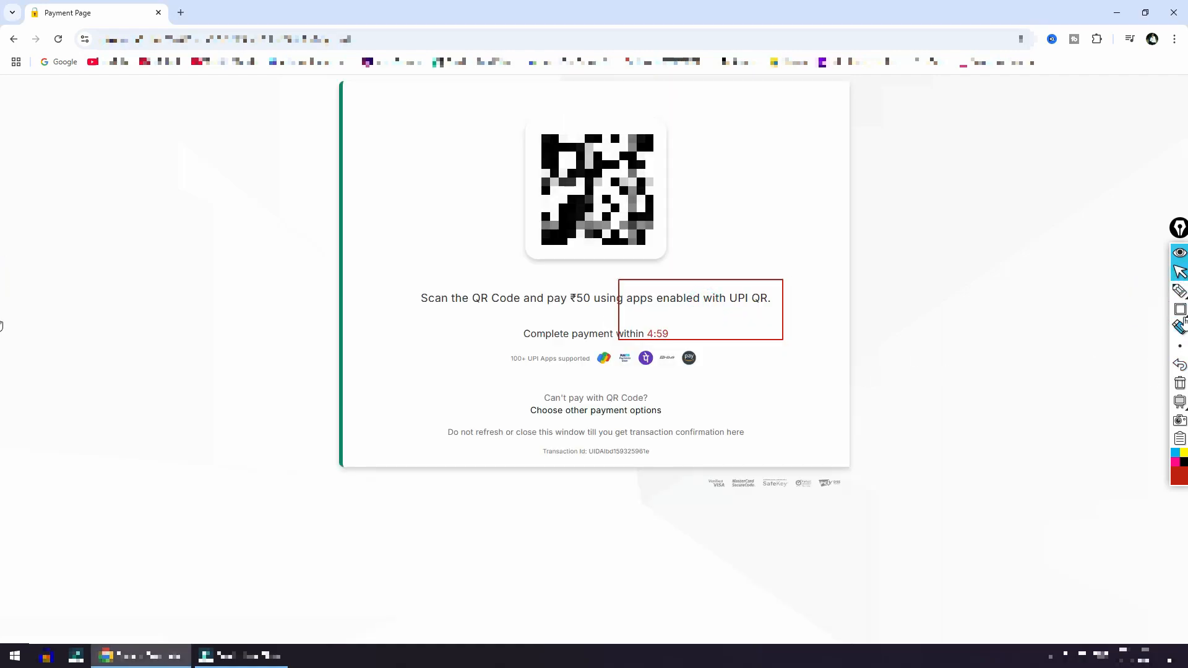
left_click(1181, 383)
Step: Outline the payment QR code and the time limit for completing the payment with rectangles, and clear the markings
left_click(1180, 309)
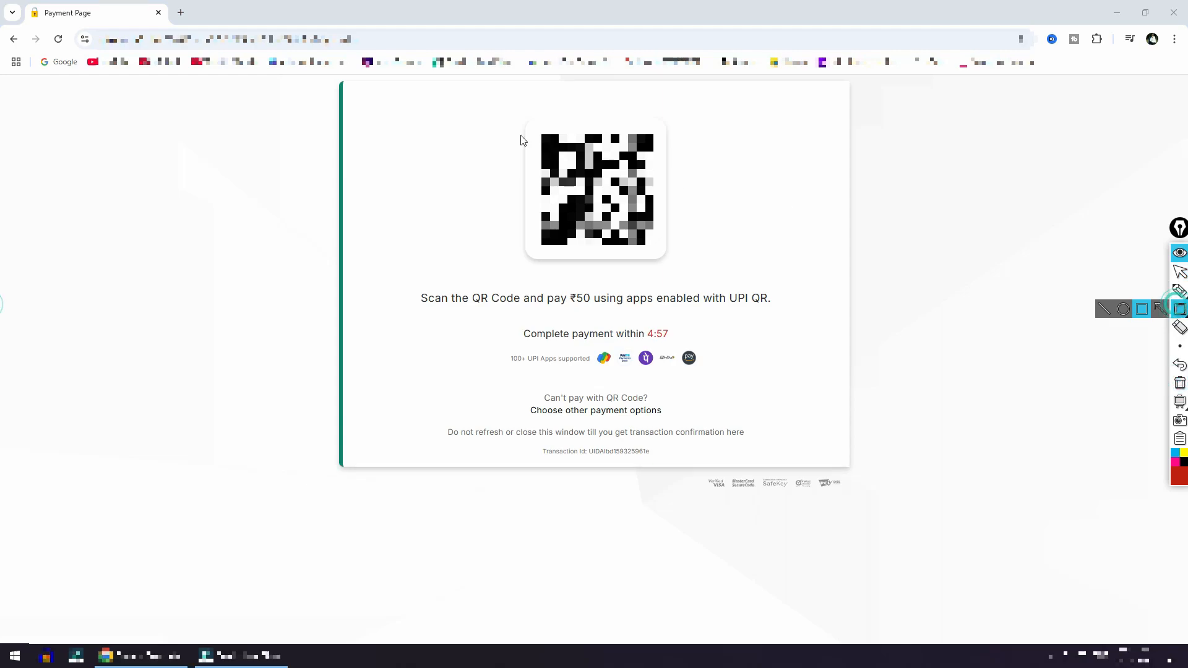
left_click_drag(499, 112, 715, 266)
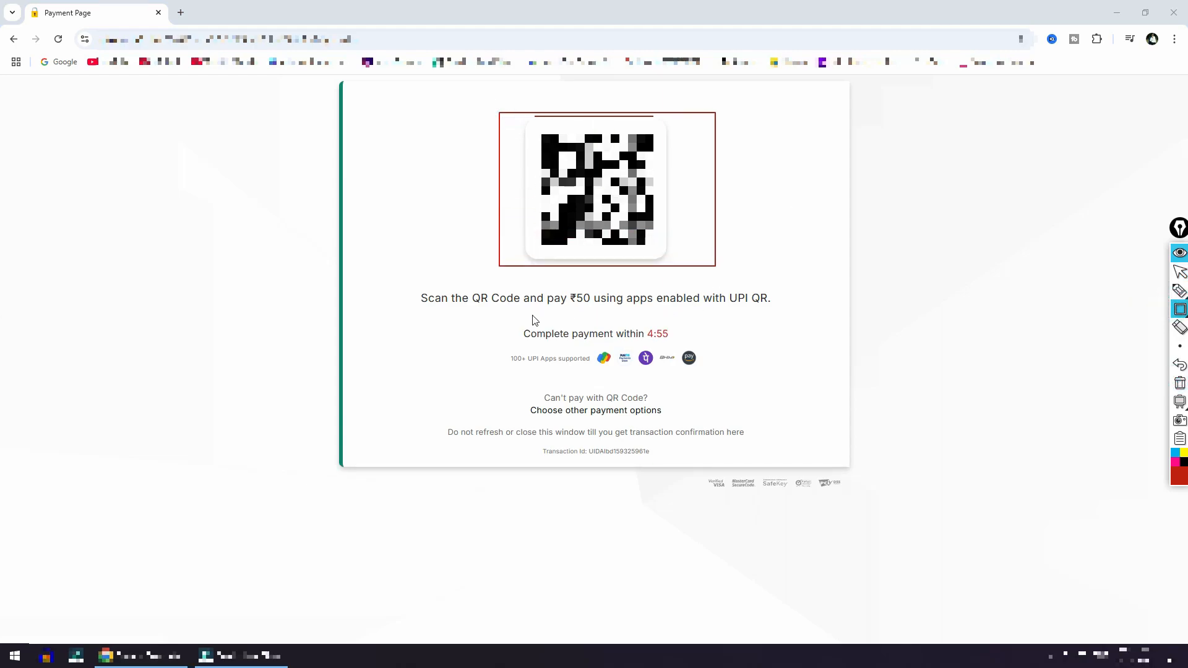
left_click_drag(518, 319, 682, 346)
left_click(1180, 384)
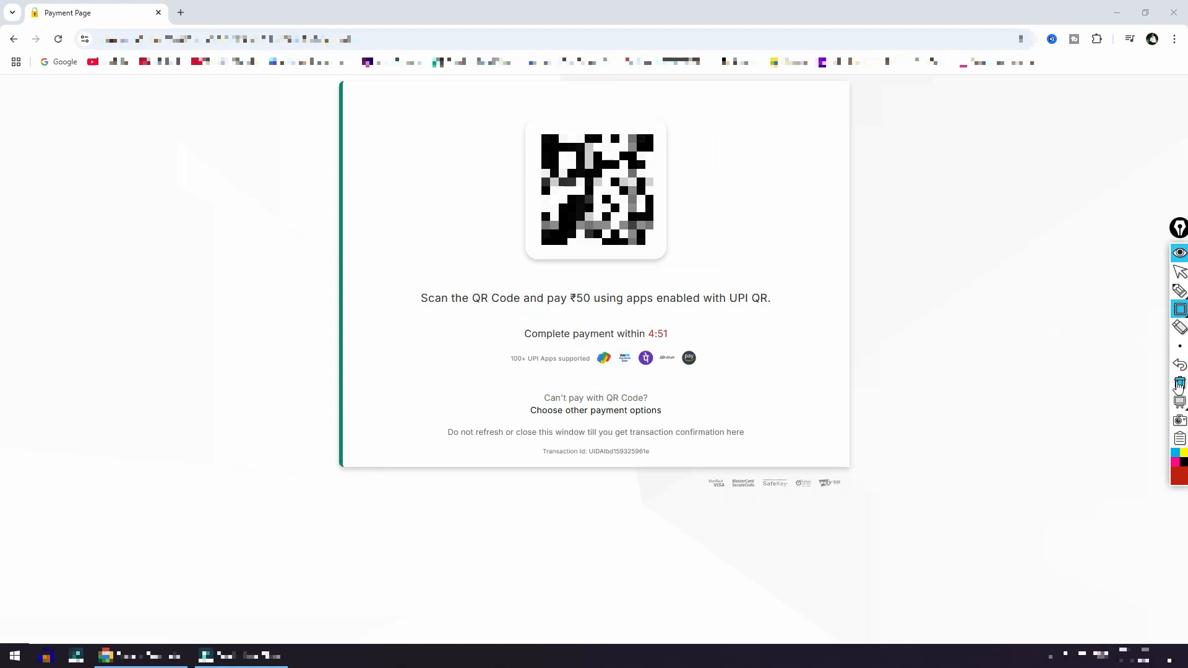
left_click(1179, 274)
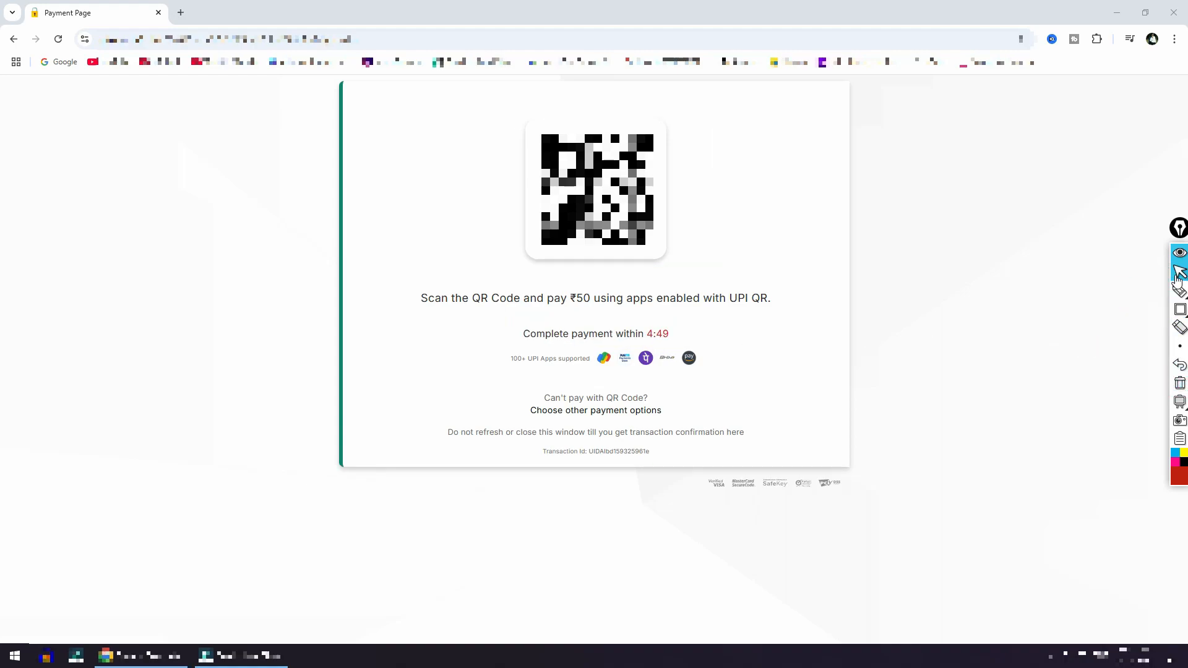
Step: Outline the estimated time countdown for the transaction with a rectangle, and clear the marking
left_click(1181, 309)
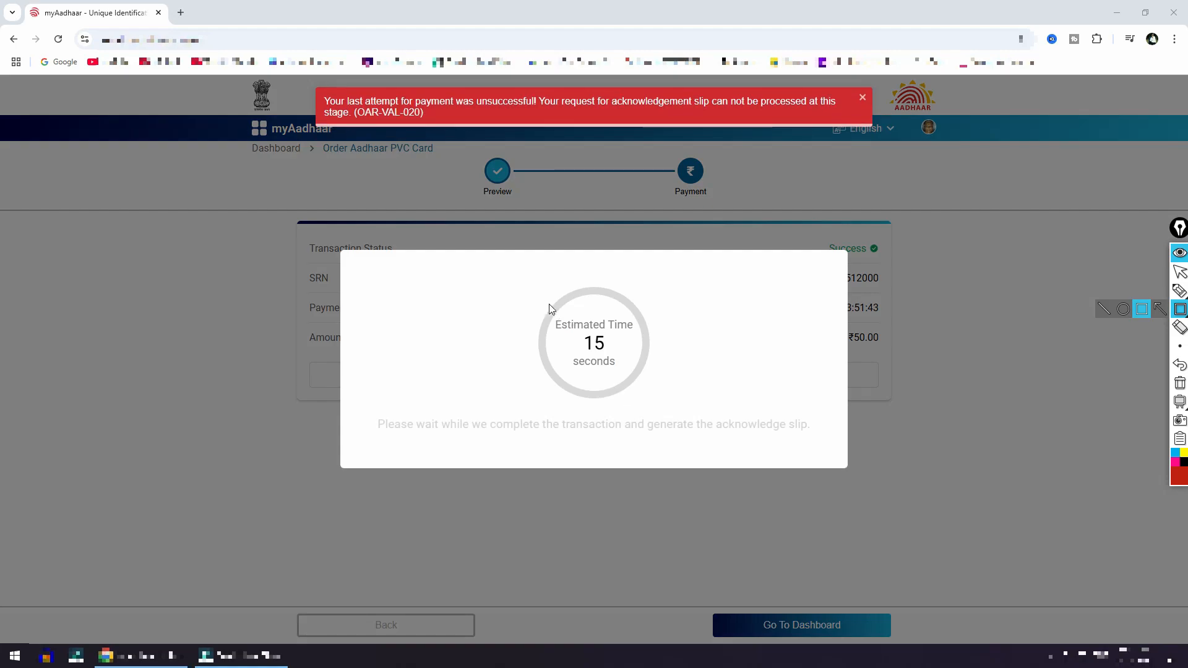
mouse_move(530, 278)
left_mouse_down()
mouse_move(549, 324)
mouse_move(655, 406)
mouse_move(669, 402)
left_mouse_up()
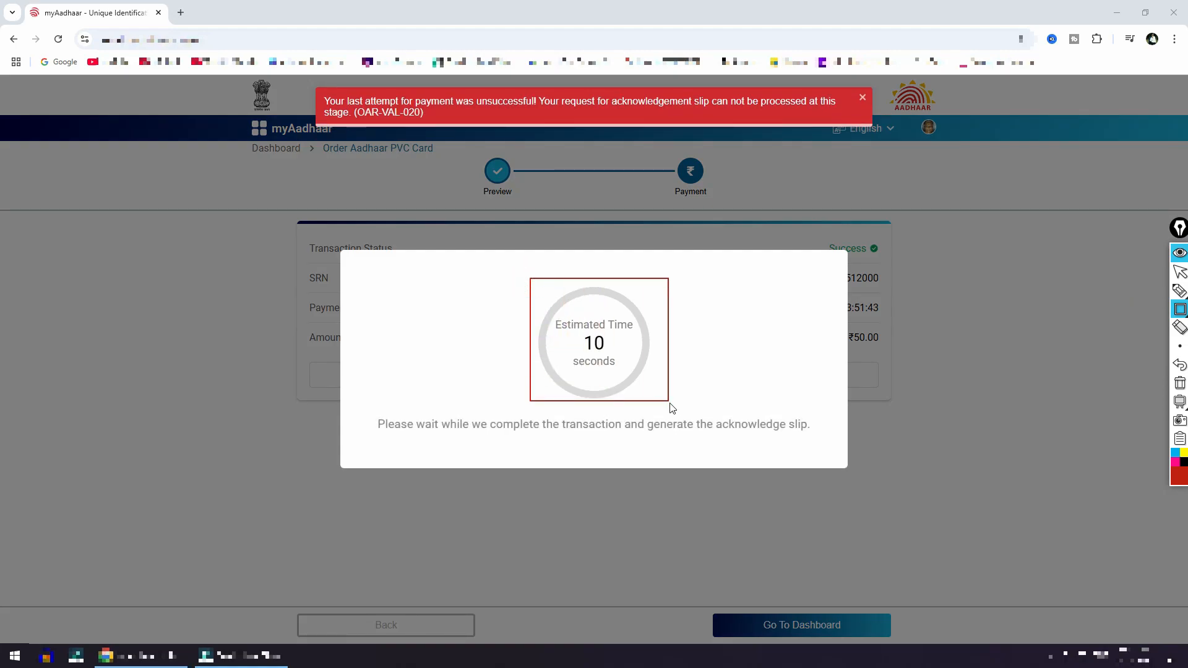
left_click(1180, 271)
mouse_move(1180, 408)
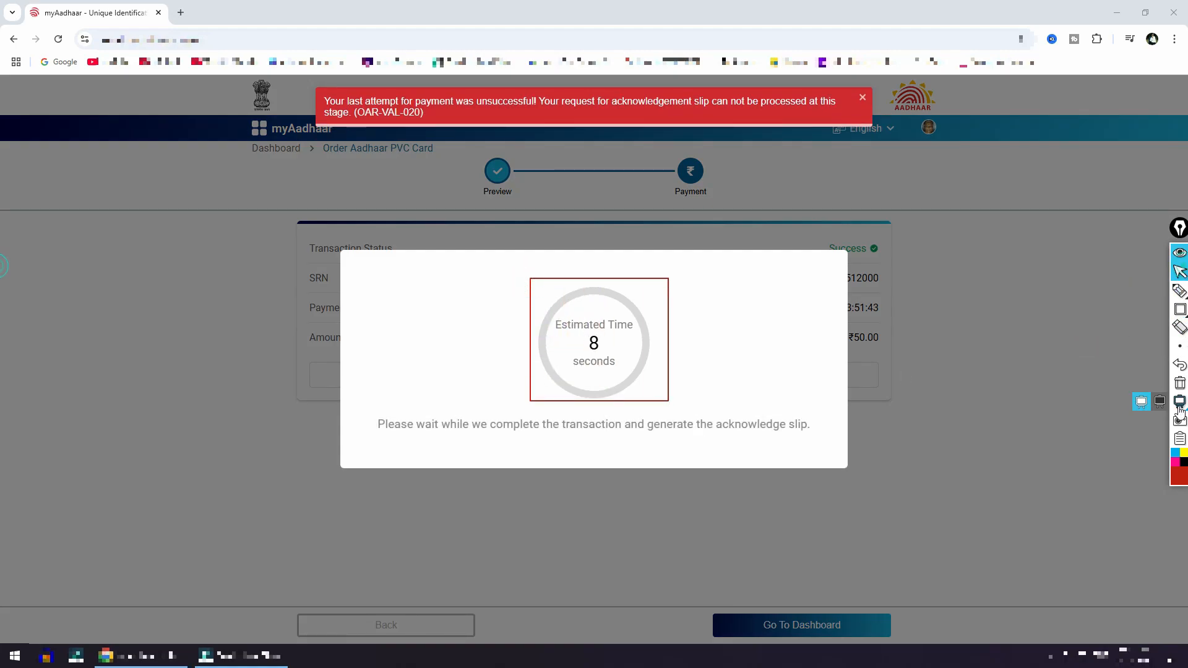
left_click(1180, 384)
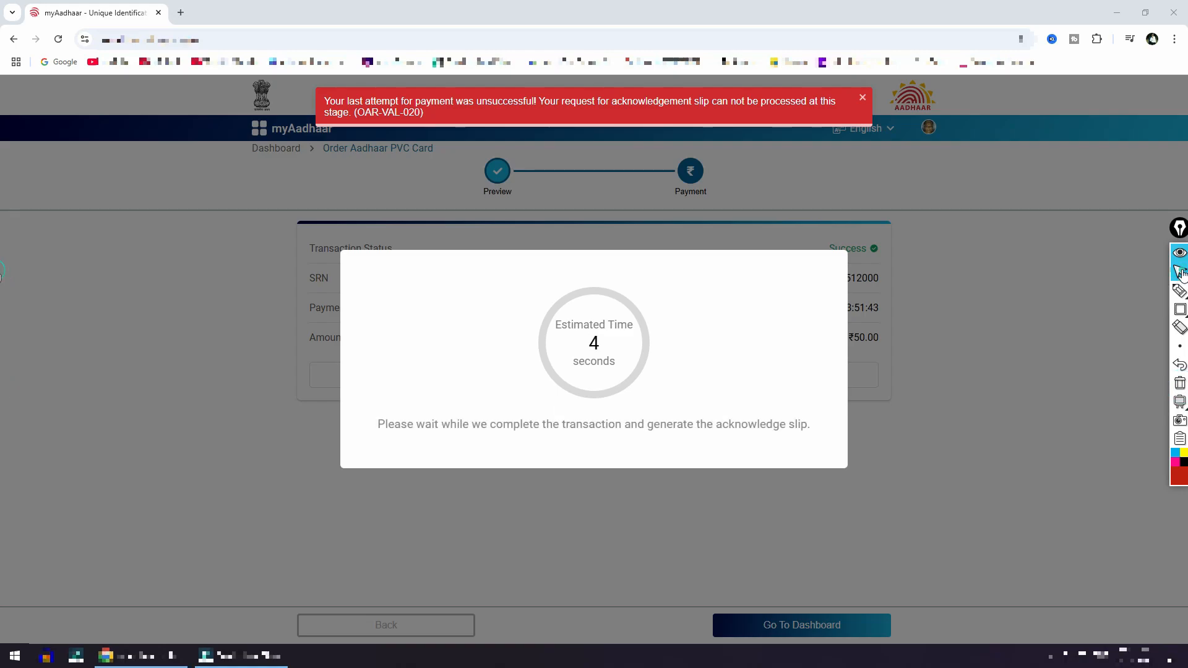
Step: Outline the transaction status, its result, the amount and the Go To Dashboard option with rectangles, and clear the markings
left_click(1180, 309)
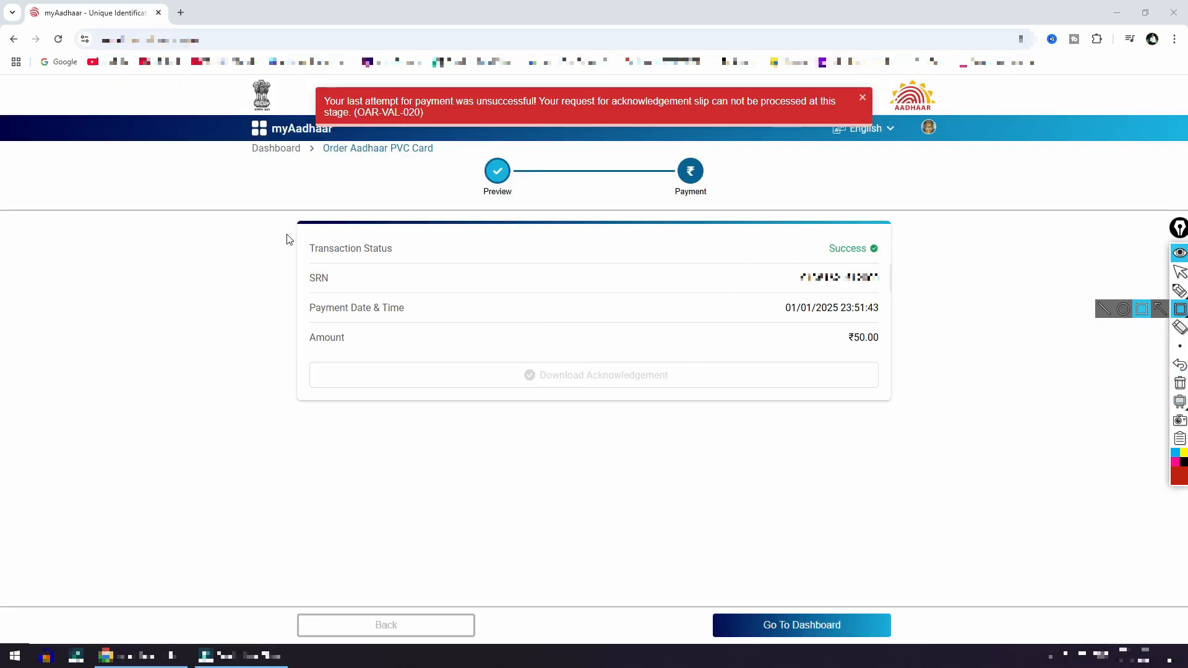
left_click_drag(291, 235, 401, 272)
mouse_move(819, 236)
left_mouse_down()
mouse_move(882, 270)
mouse_move(902, 264)
left_mouse_up()
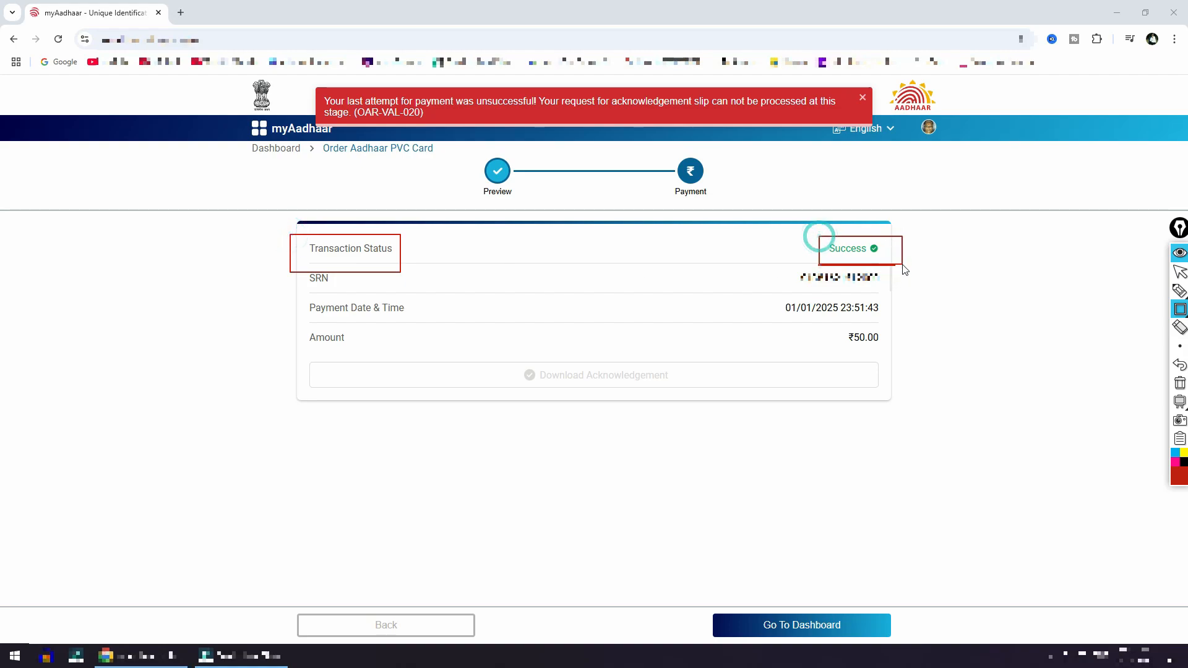
left_click_drag(862, 346, 902, 348)
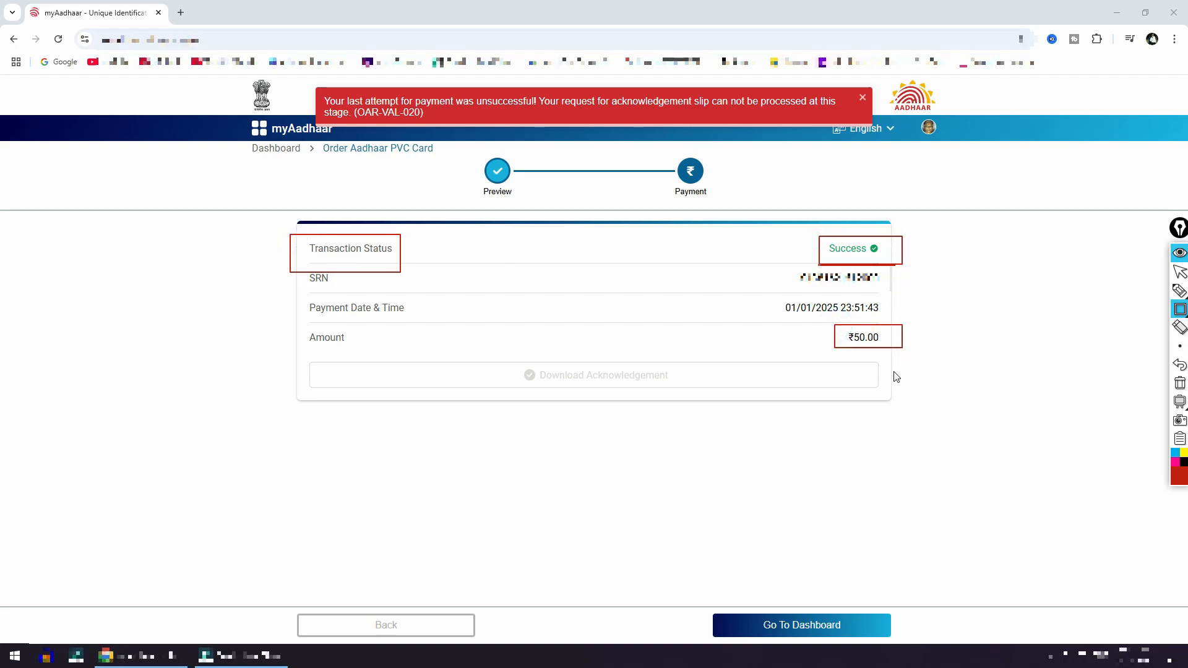
mouse_move(728, 599)
left_mouse_down()
mouse_move(793, 640)
mouse_move(858, 642)
left_mouse_up()
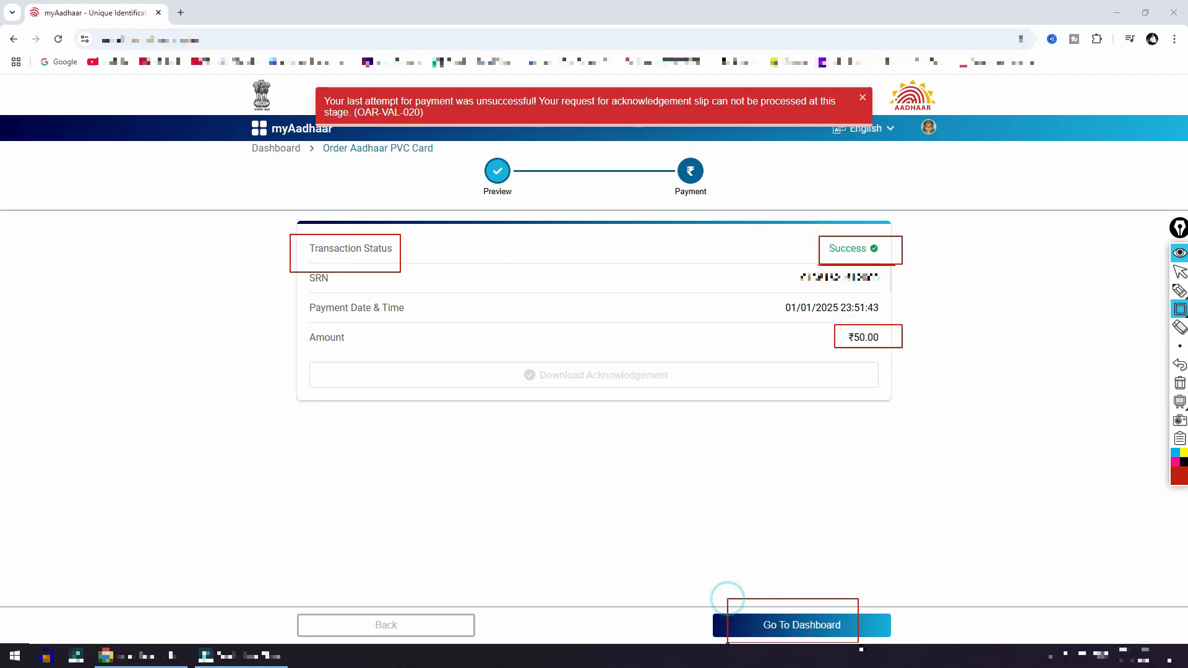
left_click(1180, 384)
Step: Return to the myAadhaar dashboard and expand the Order Aadhaar PVC Card entry in the Requests list
left_click(1181, 271)
left_click(838, 626)
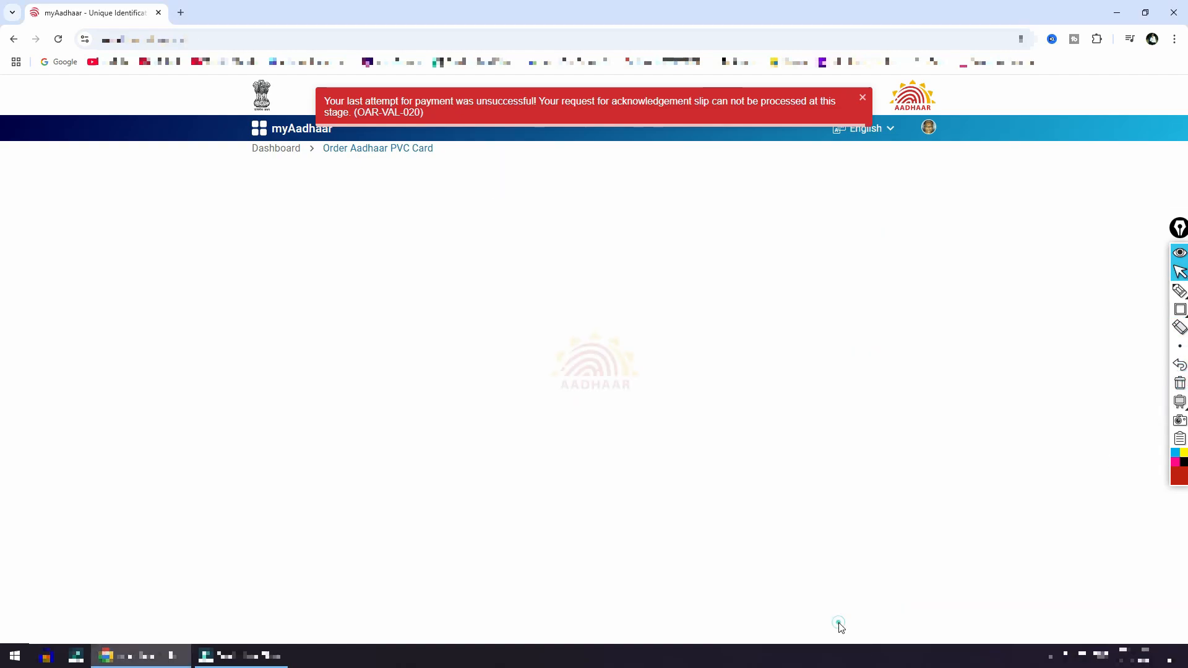
scroll(1130, 307, "down", 3)
scroll(959, 380, "down", 2)
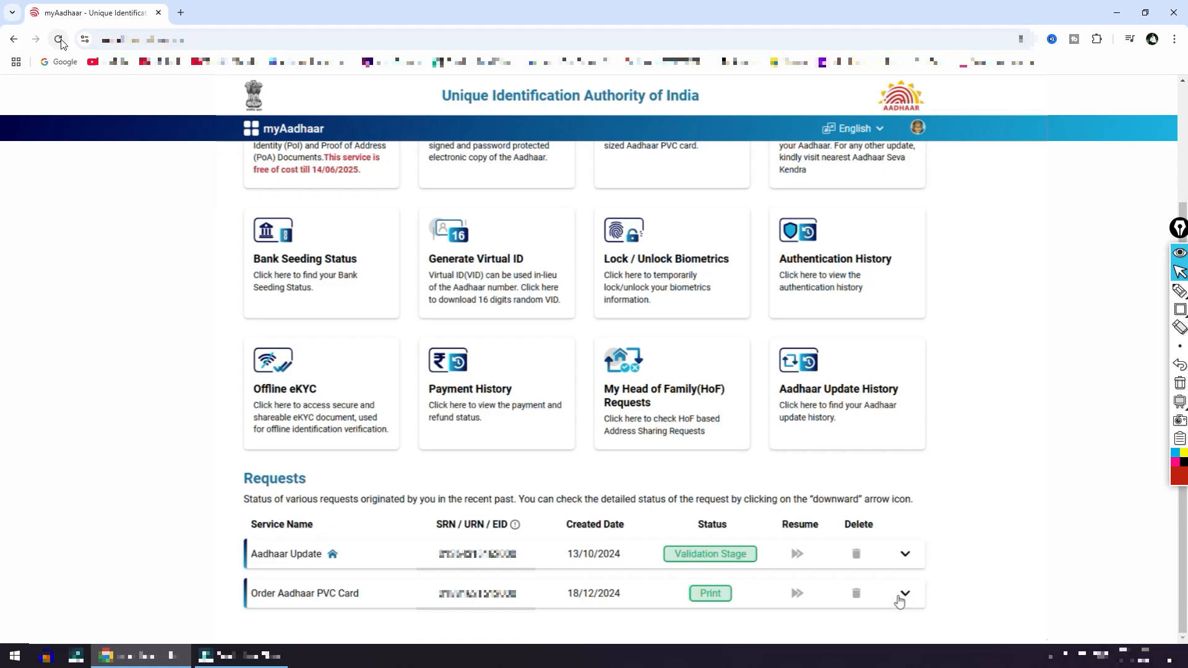
left_click(905, 596)
scroll(938, 563, "down", 4)
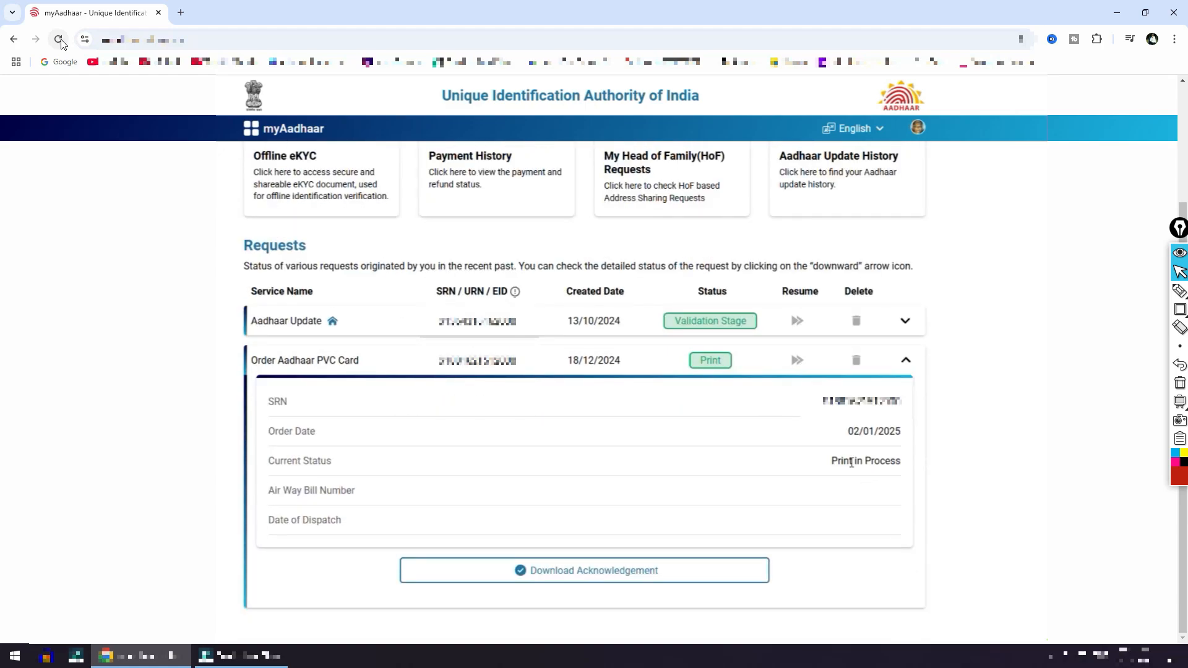
Step: Examine the current status and order date in the expanded PVC card request by highlighting their values
left_click_drag(829, 465, 907, 467)
left_click(845, 461)
left_click_drag(847, 432, 909, 436)
left_click(863, 457)
left_click(861, 457)
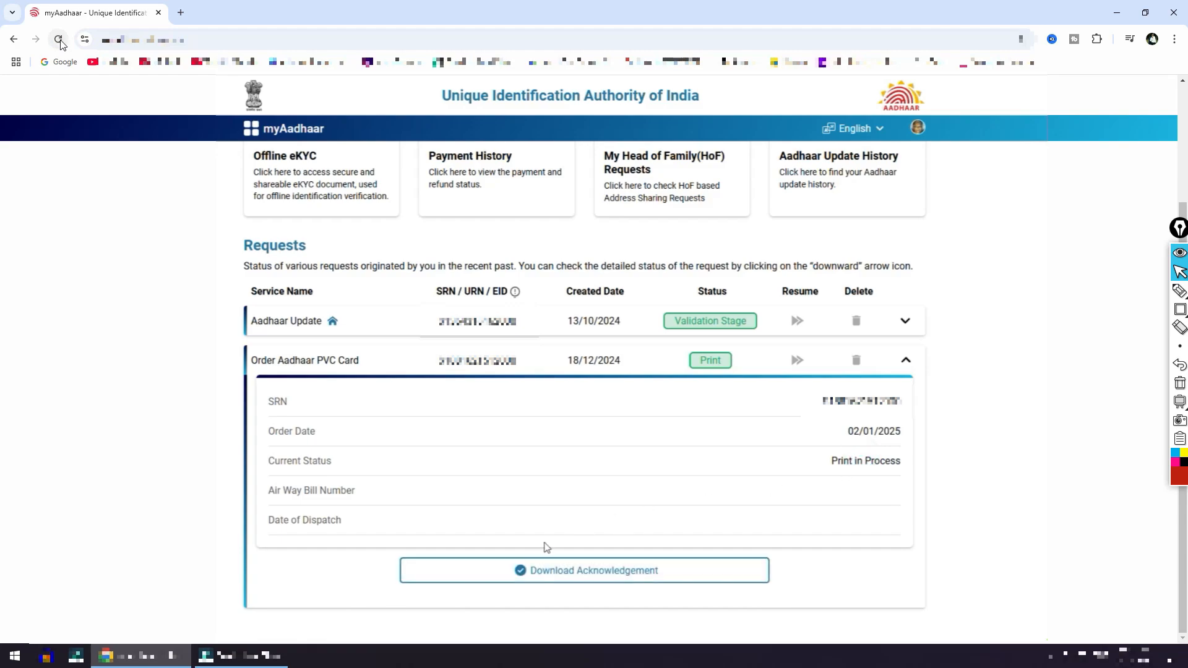